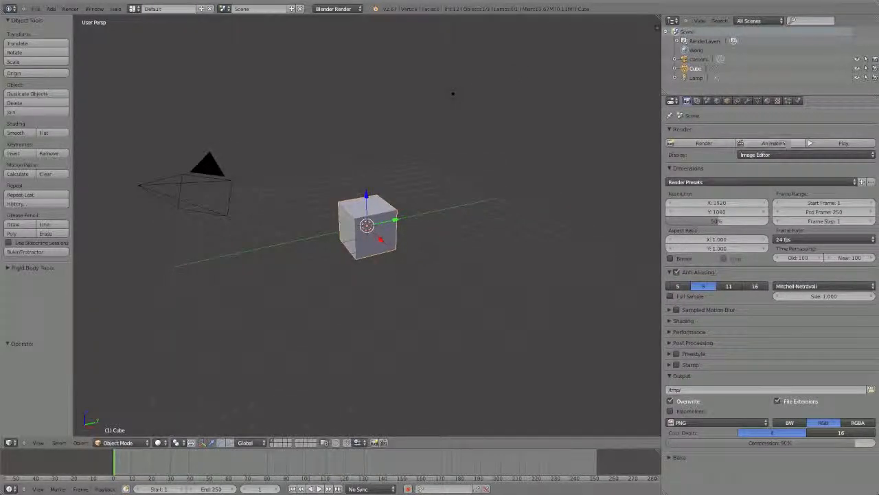
Show the cube's physics options and widen the 3D viewport
{"action": "left_click", "coordinate": [798, 101]}
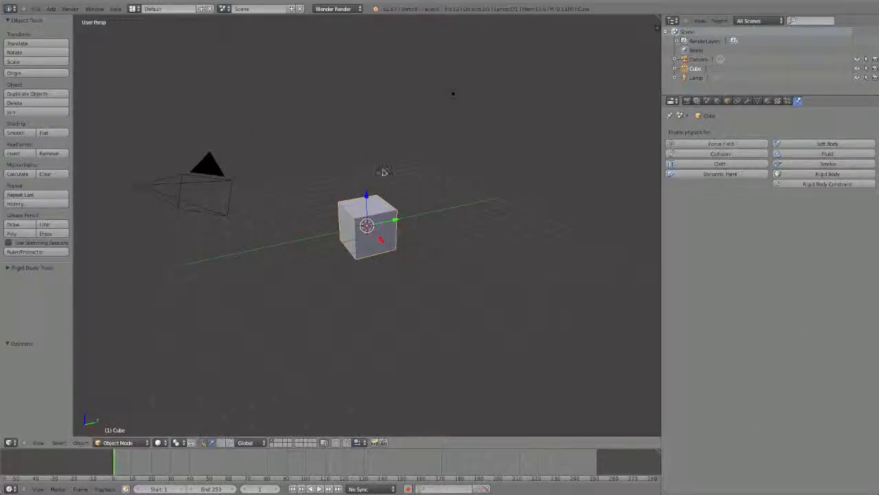
{"action": "left_click_drag", "start_coordinate": [661, 124], "coordinate": [701, 124]}
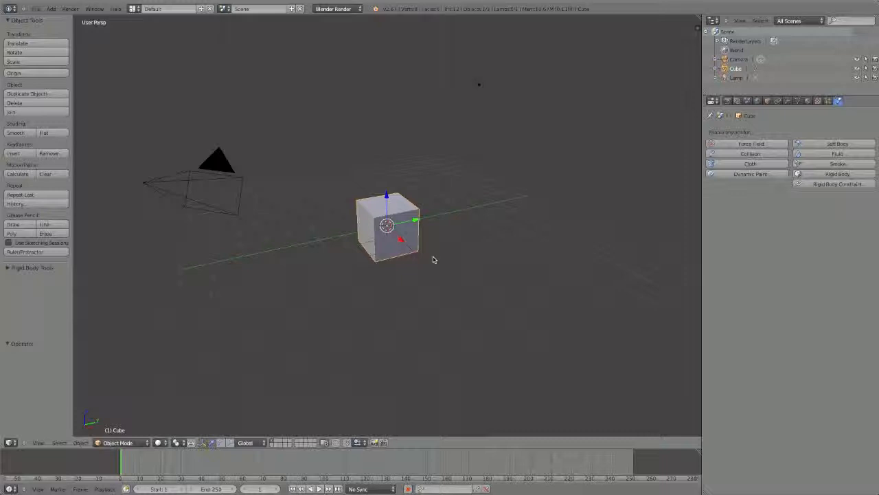
Scale the default cube uniformly by a factor of 4
{"action": "key", "text": "s"}
{"action": "left_click", "coordinate": [566, 264]}
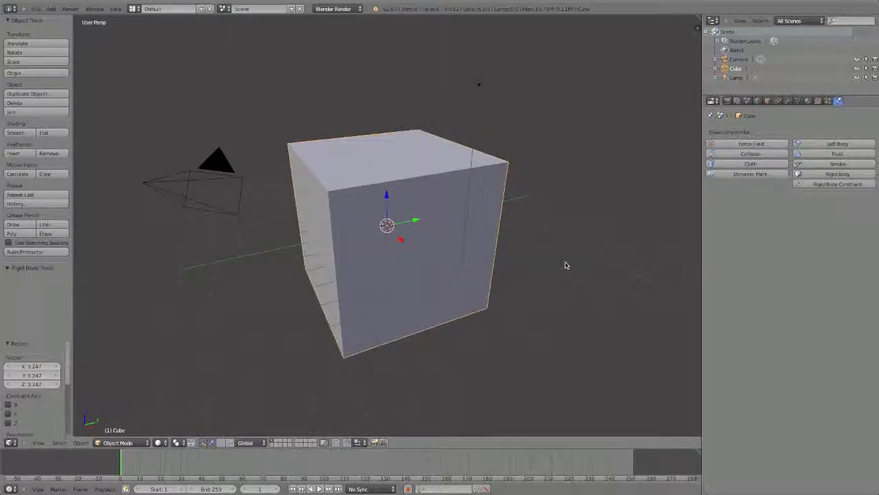
{"action": "key", "text": "ctrl+z"}
{"action": "key", "text": "s"}
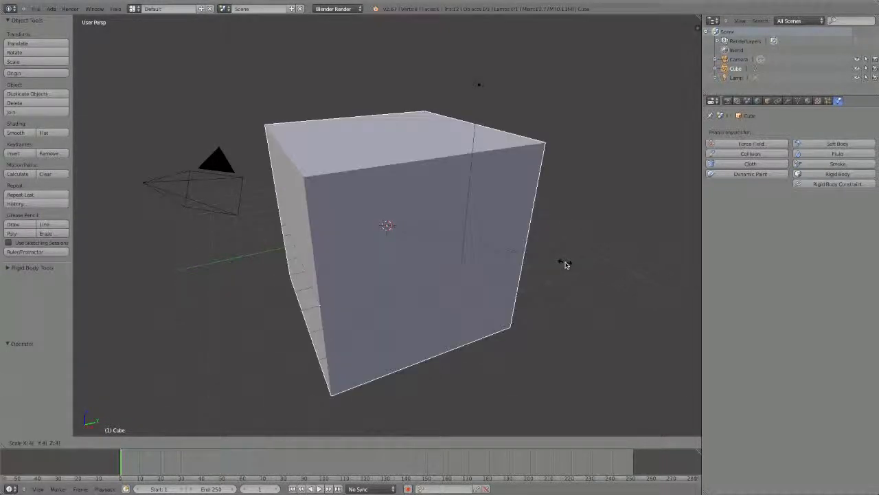
{"action": "key", "text": "Return"}
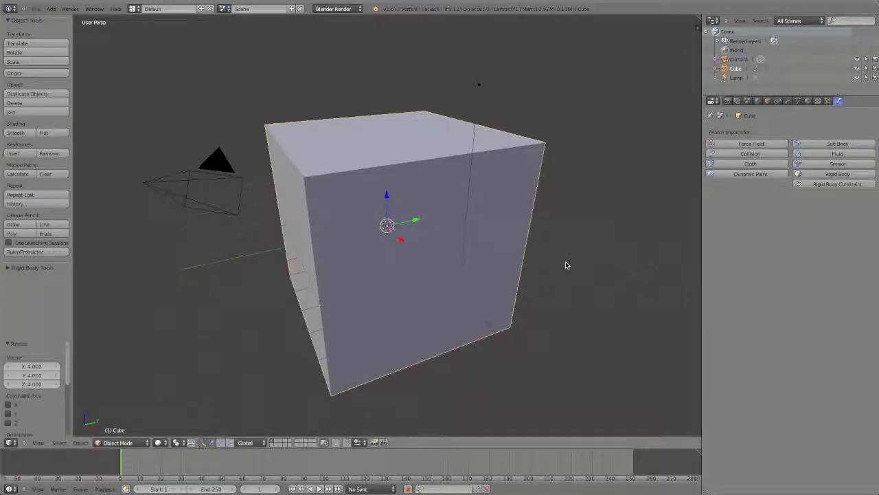
Scale the large cube by 0.5 along Z and raise it 2 units
{"action": "key", "text": "s"}
{"action": "key", "text": "z"}
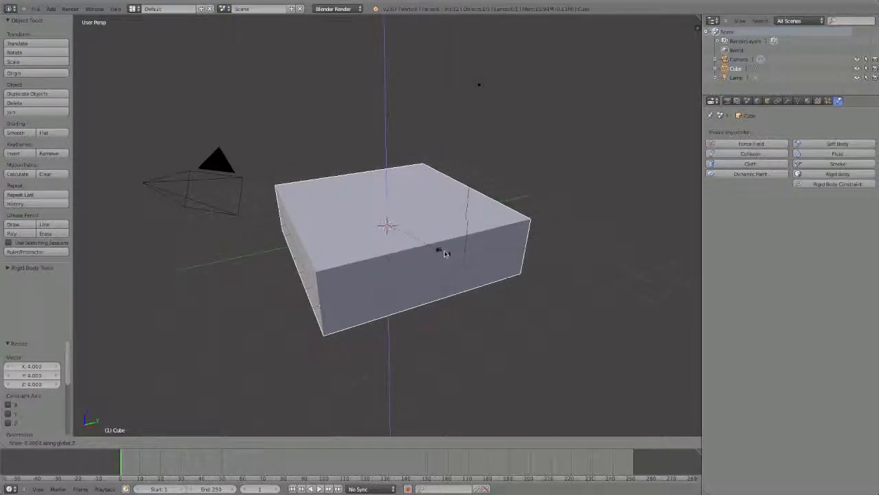
{"action": "left_click", "coordinate": [472, 251]}
{"action": "left_click_drag", "start_coordinate": [386, 194], "coordinate": [388, 152]}
{"action": "middle_click_drag", "start_coordinate": [388, 151], "coordinate": [425, 268]}
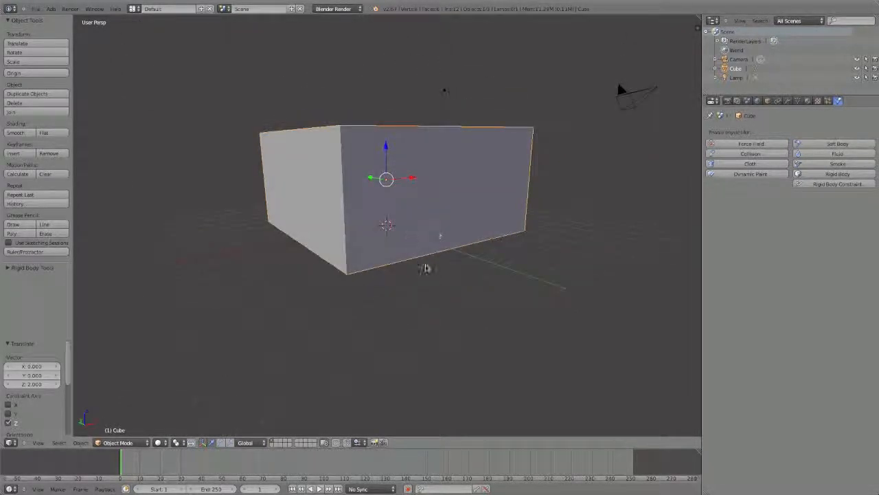
Search the add-ons in the user preferences for "scree" and enable the Screencast Keys add-on
{"action": "left_click", "coordinate": [35, 8]}
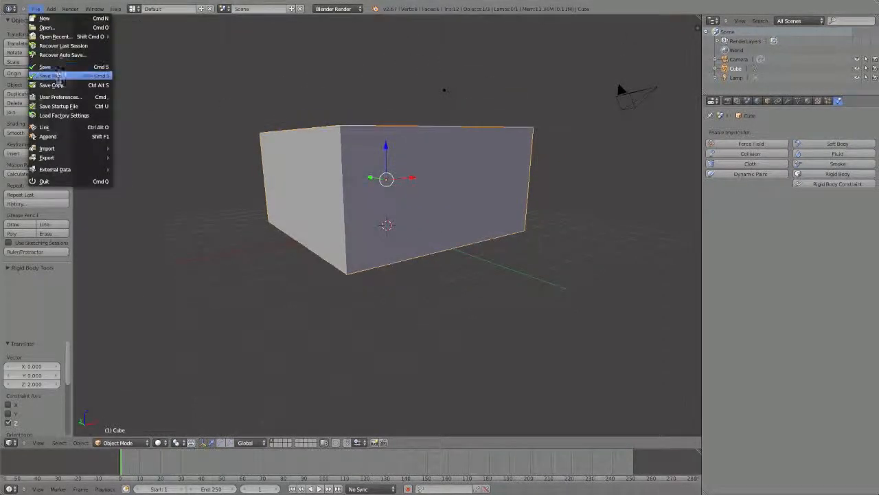
{"action": "left_click", "coordinate": [56, 98]}
{"action": "left_click", "coordinate": [182, 18]}
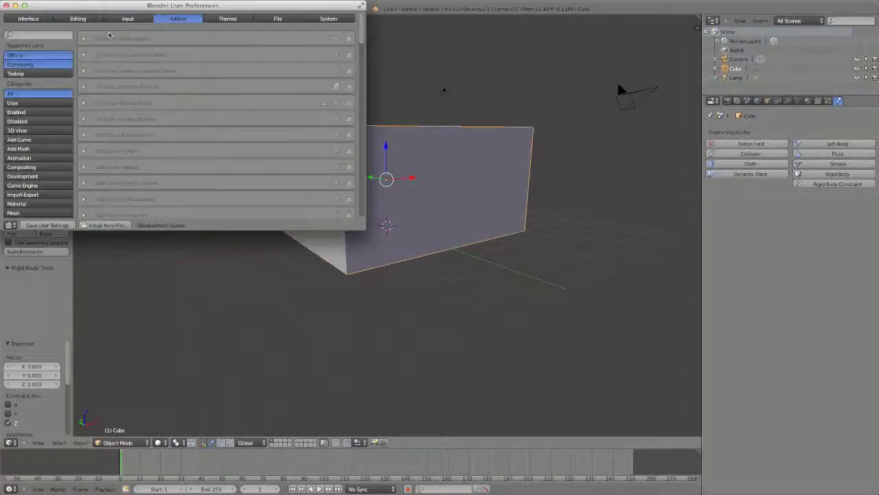
{"action": "left_click", "coordinate": [58, 34]}
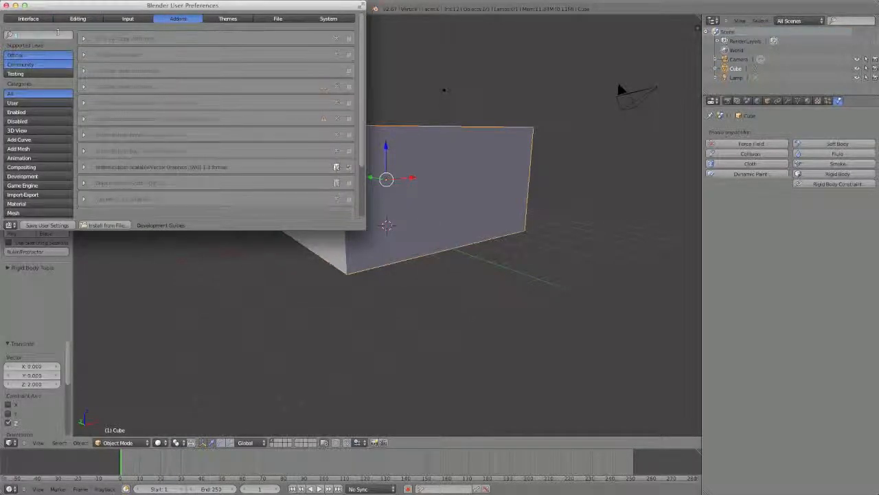
{"action": "type", "text": "scree"}
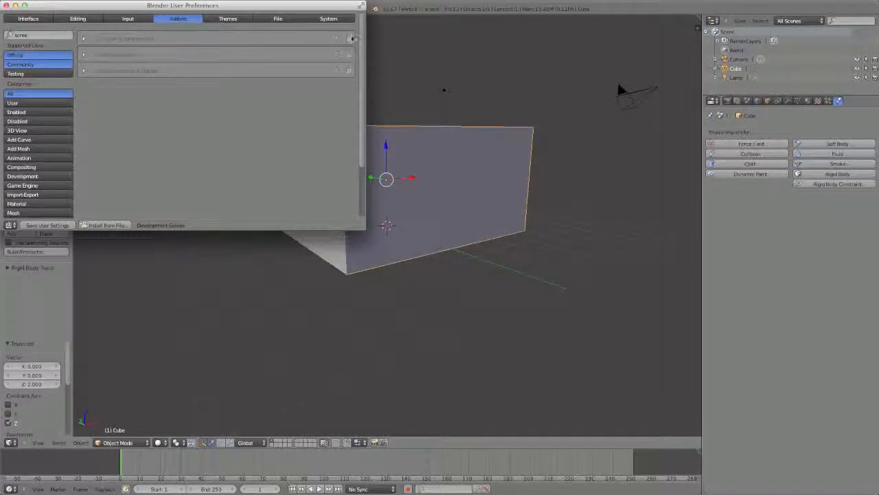
{"action": "left_click", "coordinate": [5, 4]}
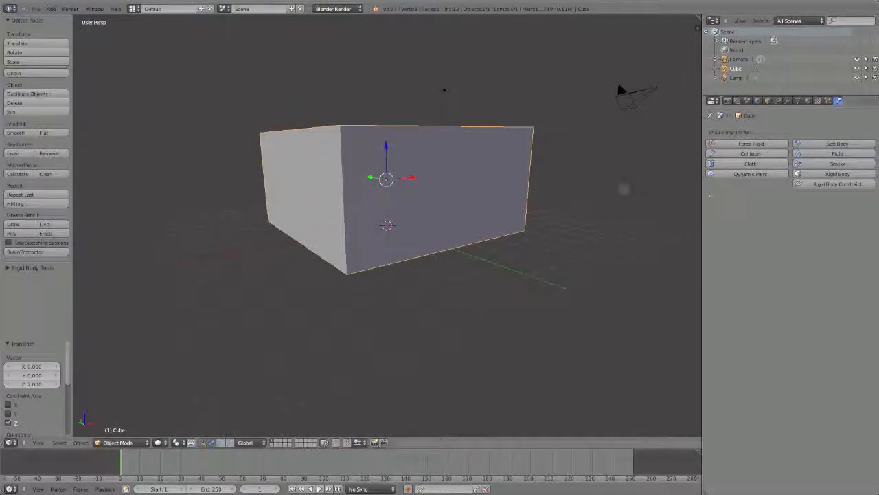
Start the Screencast Keys display in the 3D view
{"action": "key", "text": "n"}
{"action": "left_click", "coordinate": [658, 396]}
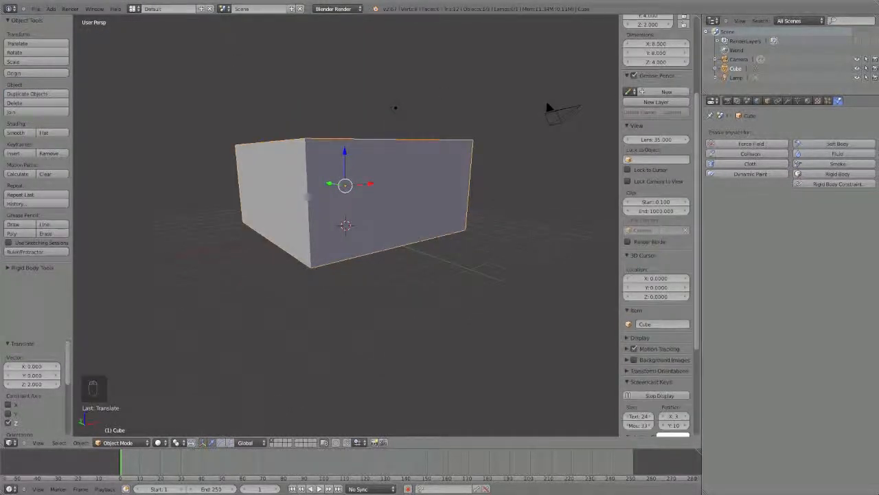
{"action": "key", "text": "n"}
Flatten the box further along Z and lower it 1 unit so that it rests on the grid
{"action": "mouse_move", "coordinate": [409, 247]}
{"action": "middle_mouse_down"}
{"action": "mouse_move", "coordinate": [388, 231]}
{"action": "mouse_move", "coordinate": [405, 250]}
{"action": "middle_mouse_up"}
{"action": "key", "text": "s"}
{"action": "key", "text": "z"}
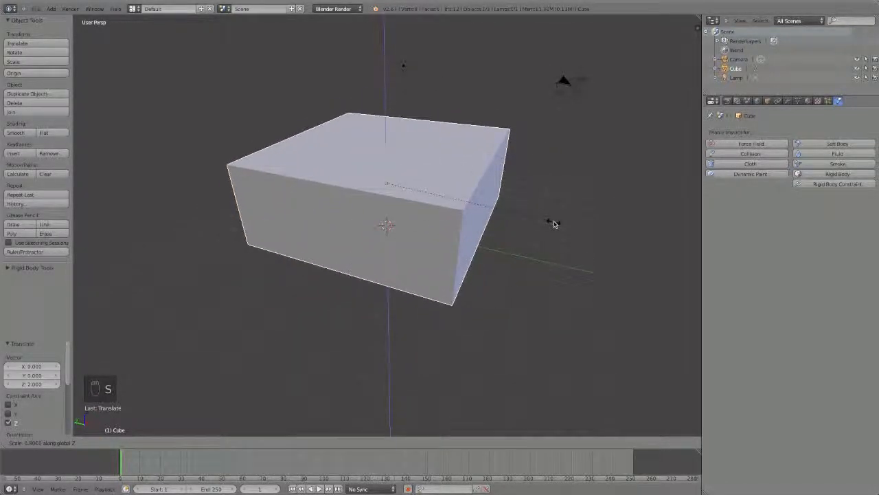
{"action": "left_click", "coordinate": [457, 228]}
{"action": "left_click_drag", "start_coordinate": [386, 152], "coordinate": [383, 172]}
{"action": "key", "text": "super+z"}
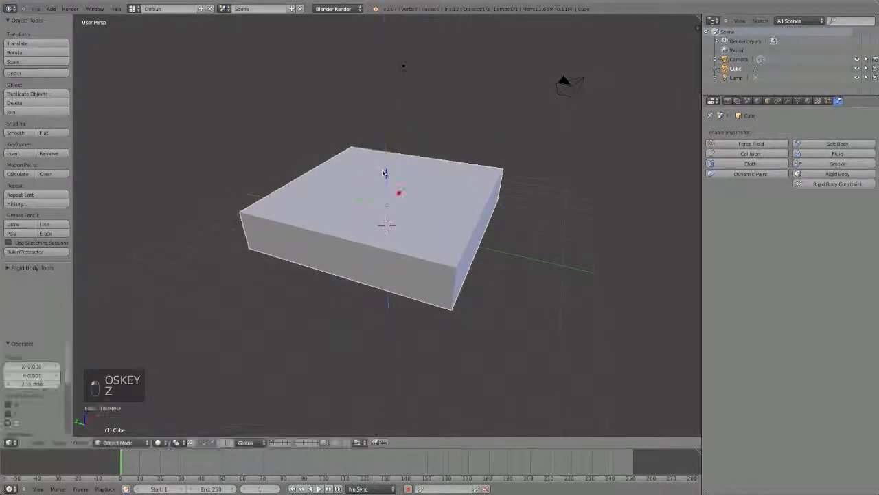
{"action": "scroll", "coordinate": [384, 172], "scroll_direction": "down", "scroll_amount": 10}
{"action": "scroll", "coordinate": [383, 172], "scroll_direction": "up", "scroll_amount": 2}
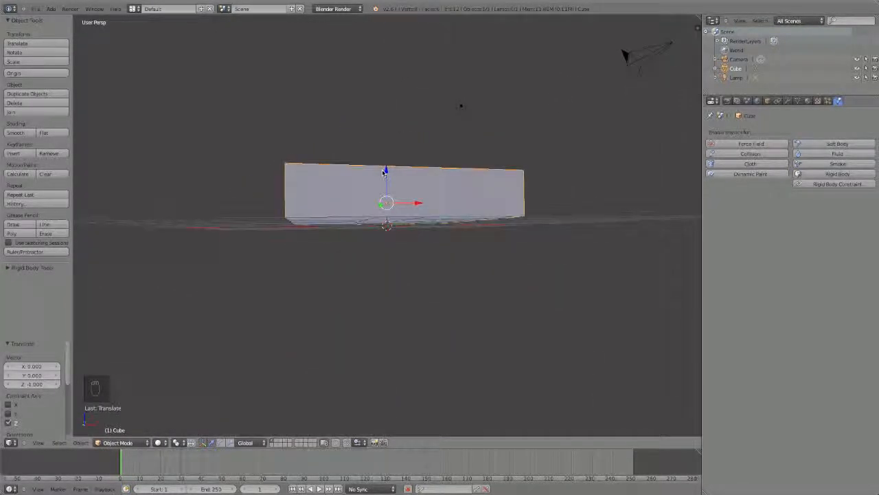
{"action": "mouse_move", "coordinate": [383, 172]}
{"action": "left_mouse_down"}
{"action": "mouse_move", "coordinate": [384, 188]}
{"action": "mouse_move", "coordinate": [384, 179]}
{"action": "left_mouse_up"}
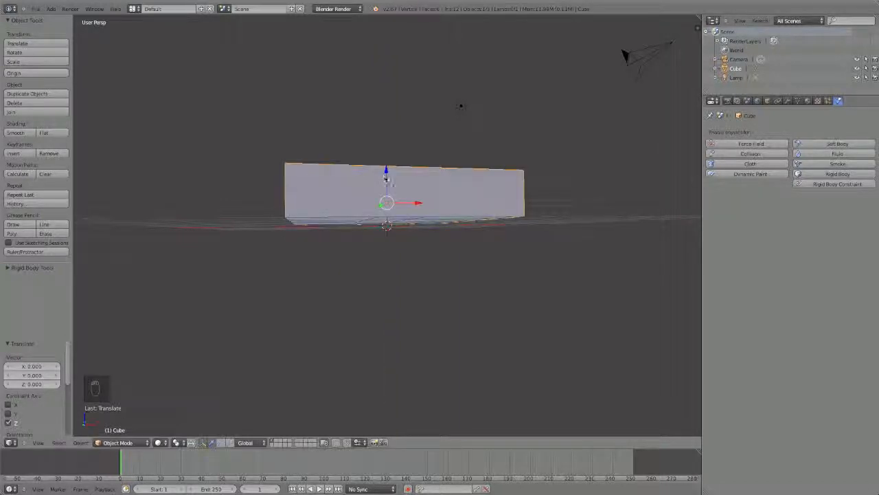
Delete the flattened box and add a new cube mesh in its place
{"action": "key", "text": "x"}
{"action": "left_click", "coordinate": [452, 221]}
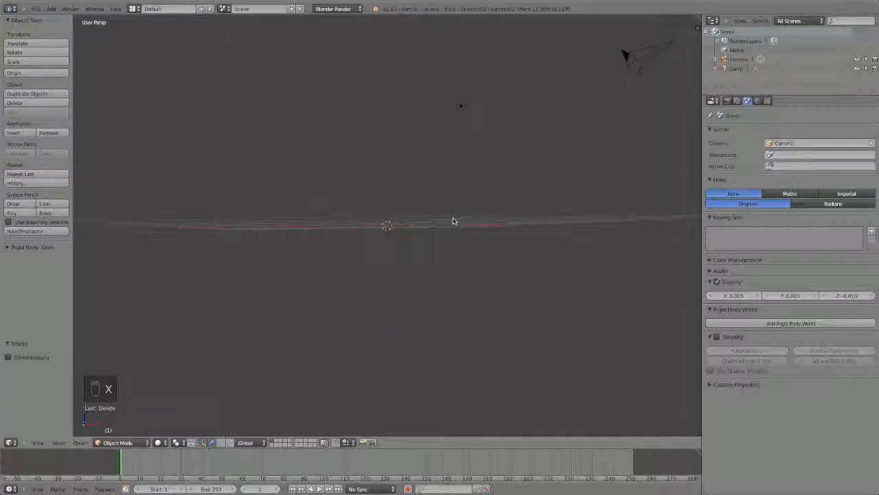
{"action": "key", "text": "shift+a"}
{"action": "mouse_move", "coordinate": [452, 220]}
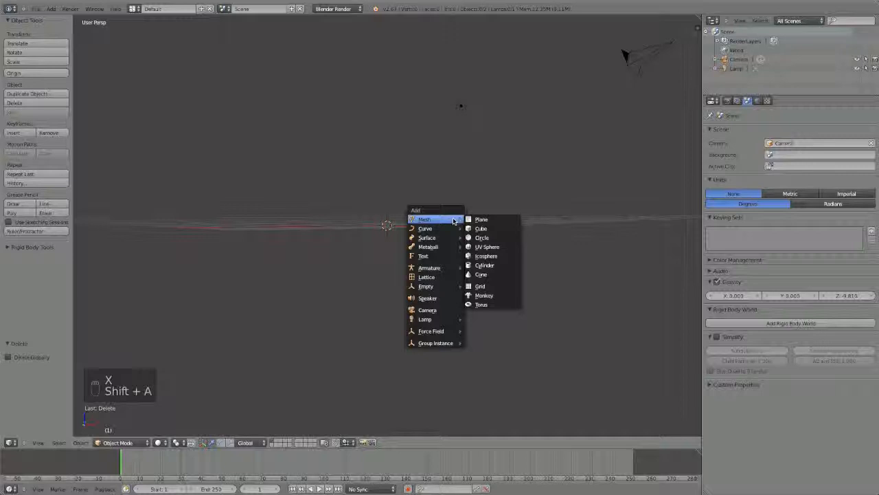
{"action": "left_click", "coordinate": [489, 229]}
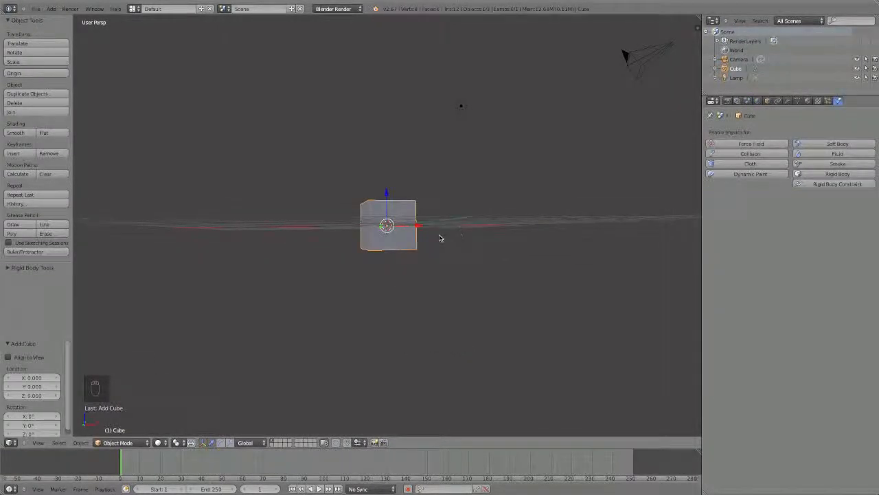
Move the new cube up 1 unit along Z
{"action": "middle_click_drag", "start_coordinate": [440, 236], "coordinate": [453, 262]}
{"action": "key", "text": "g"}
{"action": "key", "text": "z"}
{"action": "key", "text": "1"}
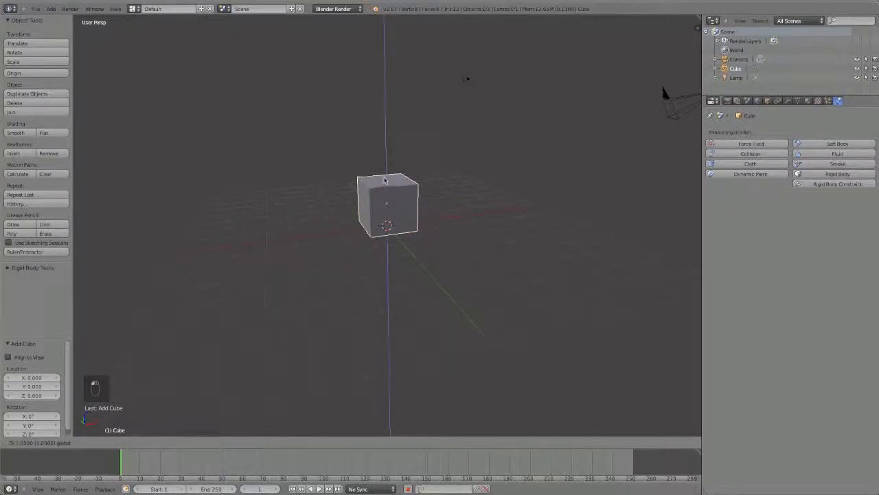
{"action": "key", "text": "Return"}
Scale the cube by 2 along both Y and X to form a low box
{"action": "key", "text": "s"}
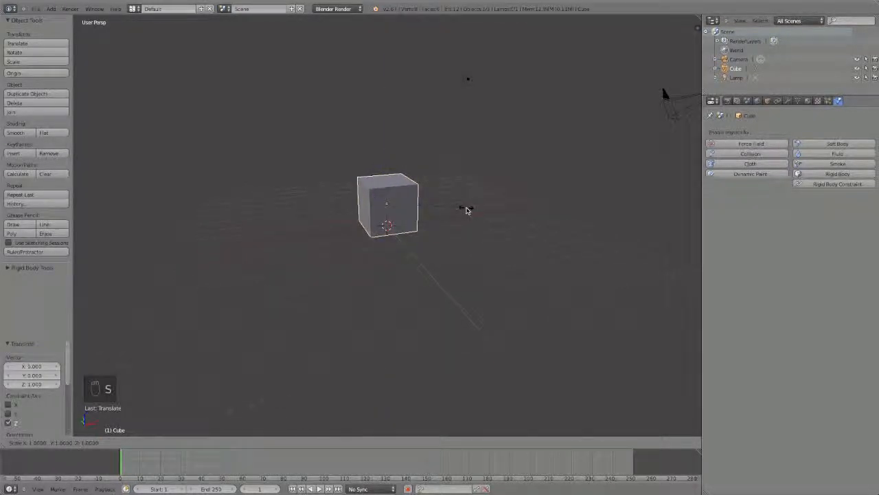
{"action": "key", "text": "y"}
{"action": "key", "text": "2"}
{"action": "key", "text": "Return"}
{"action": "key", "text": "x"}
{"action": "key", "text": "2"}
{"action": "key", "text": "Return"}
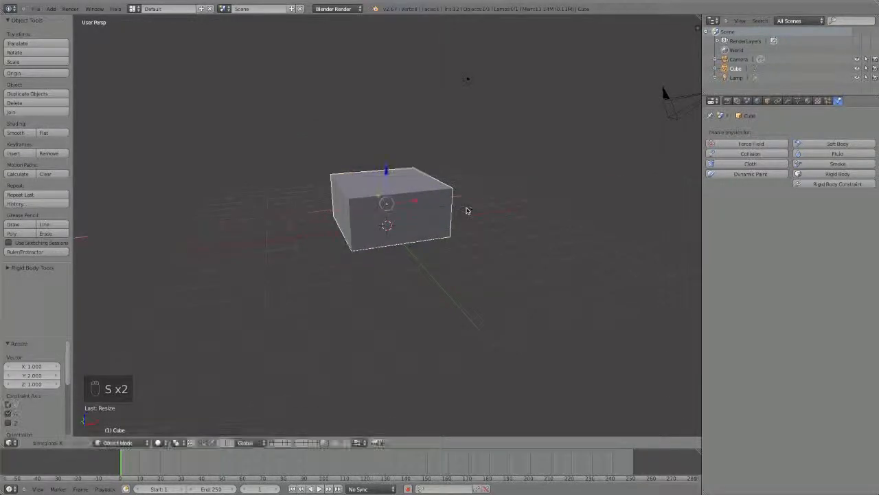
{"action": "scroll", "coordinate": [466, 211], "scroll_direction": "right", "scroll_amount": 5}
{"action": "scroll", "coordinate": [466, 210], "scroll_direction": "left", "scroll_amount": 5}
{"action": "scroll", "coordinate": [467, 210], "scroll_direction": "left", "scroll_amount": 10}
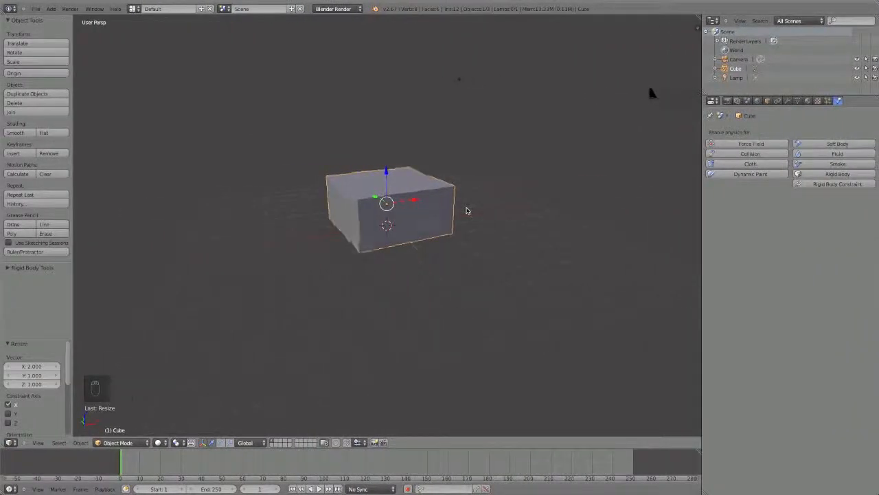
Give the box a new material with a light blue diffuse colour
{"action": "left_click", "coordinate": [809, 101]}
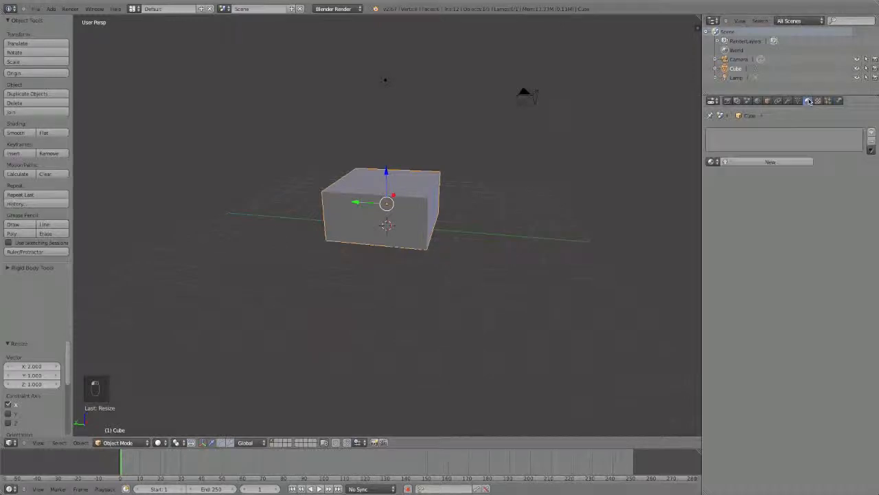
{"action": "left_click", "coordinate": [752, 162]}
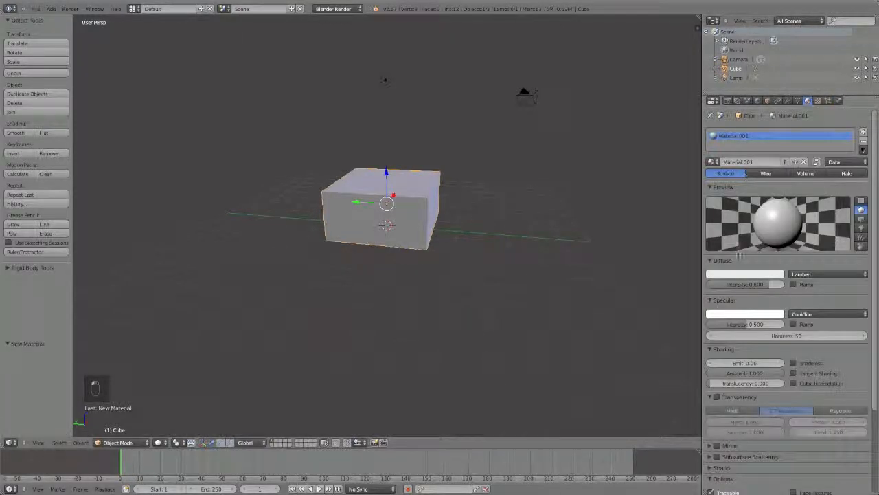
{"action": "left_click", "coordinate": [743, 273]}
{"action": "left_click", "coordinate": [757, 171]}
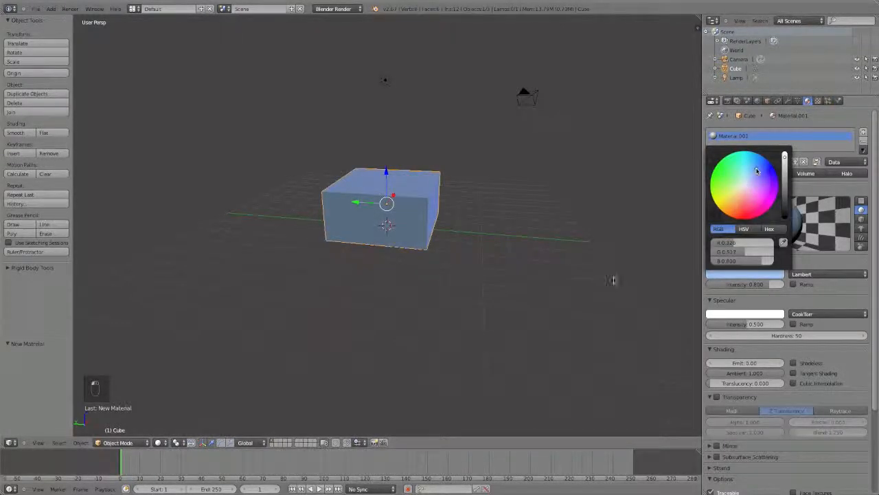
{"action": "middle_click_drag", "start_coordinate": [442, 247], "coordinate": [481, 255]}
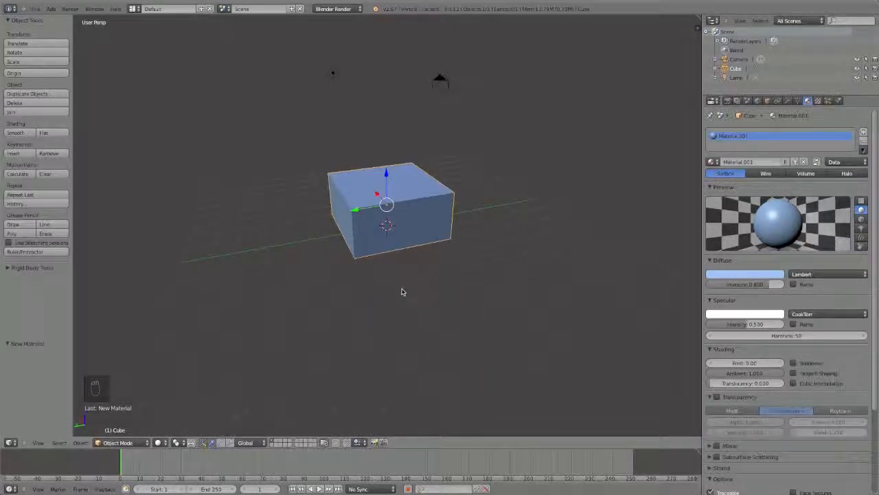
Snap the 3D cursor to the centre of the scene
{"action": "key", "text": "shift+a"}
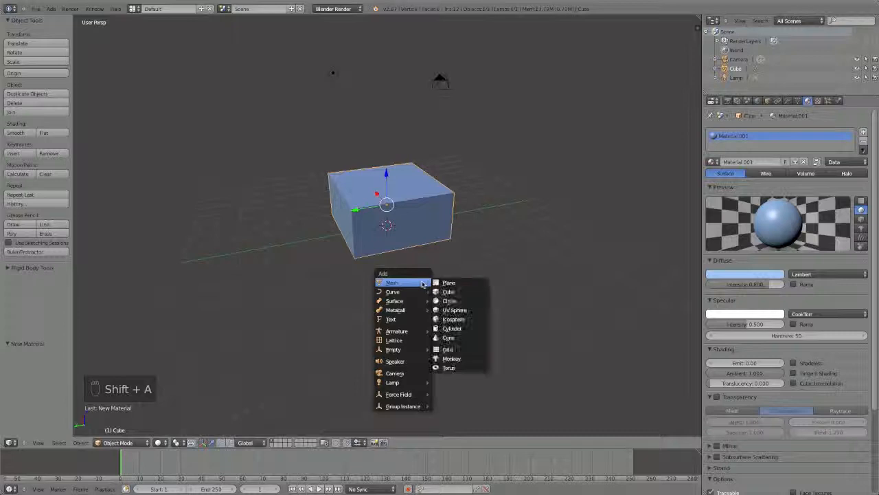
{"action": "key", "text": "shift+s"}
{"action": "key", "text": "shift+s"}
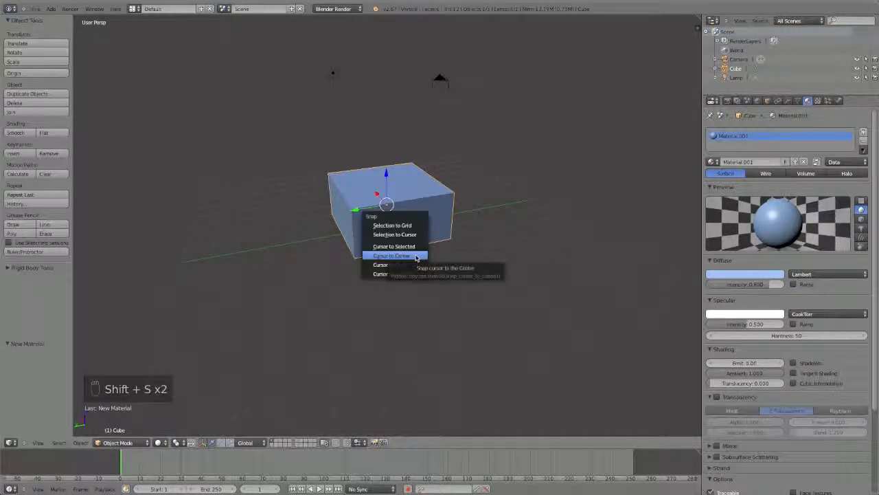
{"action": "left_click", "coordinate": [416, 255]}
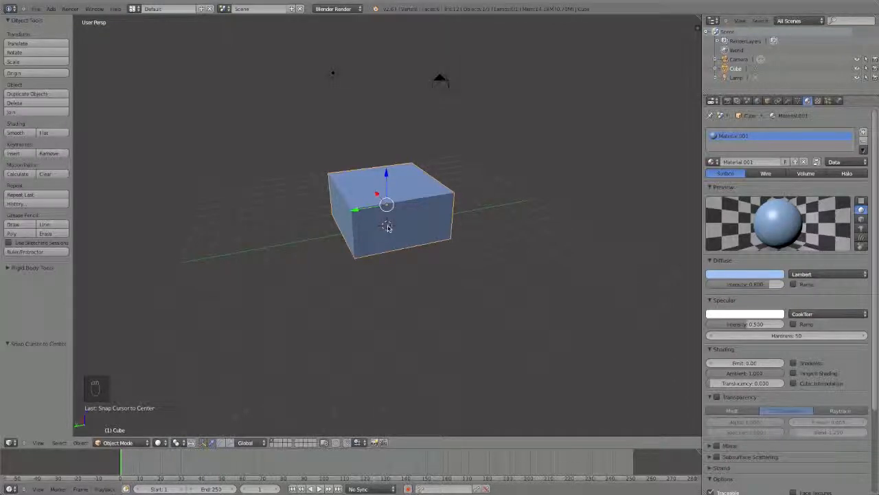
Add a plane at the 3D cursor and enlarge it into a wide floor, scaling by about 6.76 and again by about 1.86
{"action": "key", "text": "shift+a"}
{"action": "left_click", "coordinate": [411, 227]}
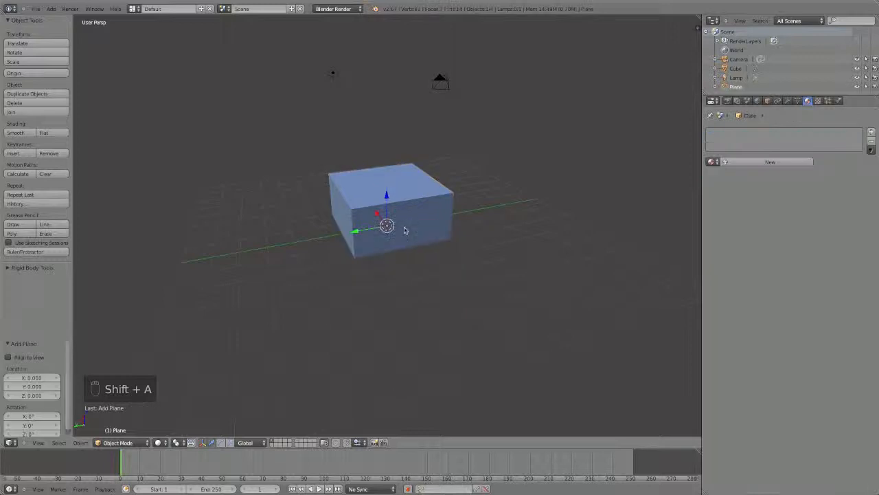
{"action": "key", "text": "s"}
{"action": "left_click", "coordinate": [544, 288]}
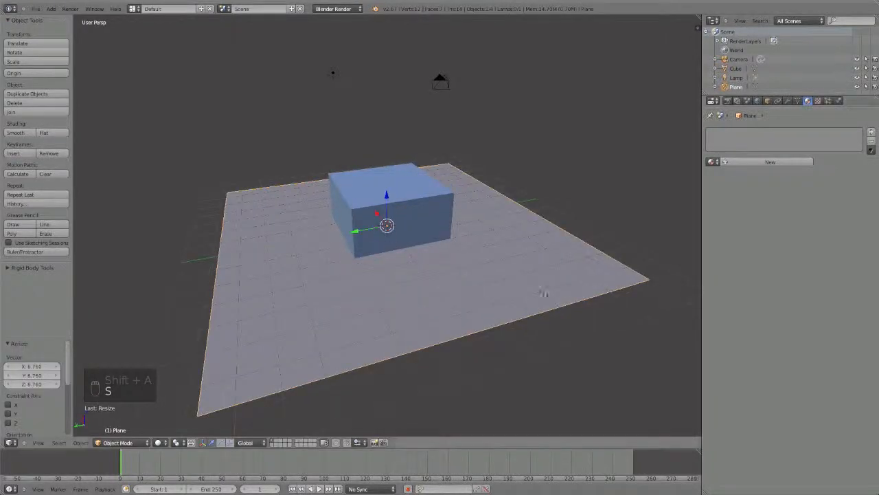
{"action": "key", "text": "s"}
{"action": "left_click", "coordinate": [493, 297]}
{"action": "middle_click_drag", "start_coordinate": [494, 296], "coordinate": [394, 288]}
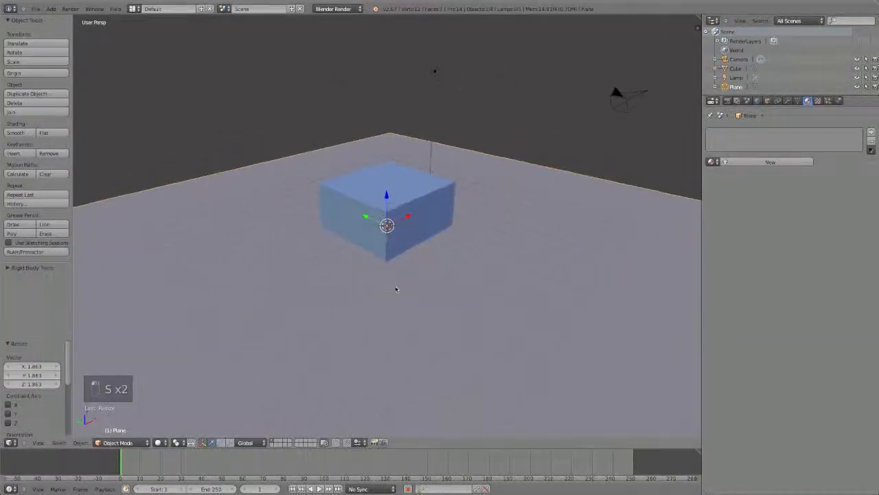
{"action": "middle_click_drag", "start_coordinate": [385, 259], "coordinate": [331, 217]}
{"action": "scroll", "coordinate": [396, 234], "scroll_direction": "down", "scroll_amount": 3}
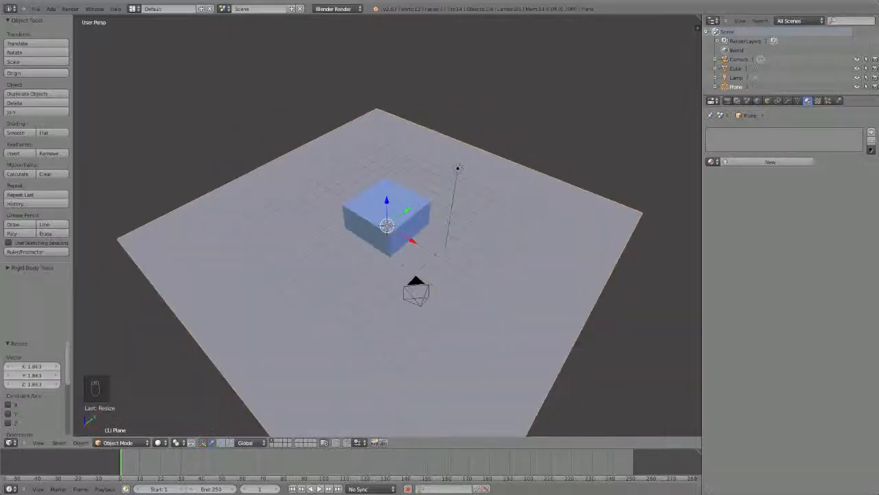
Select the camera and render a test image of the scene
{"action": "right_click", "coordinate": [419, 307]}
{"action": "left_click", "coordinate": [70, 8]}
{"action": "left_click", "coordinate": [77, 20]}
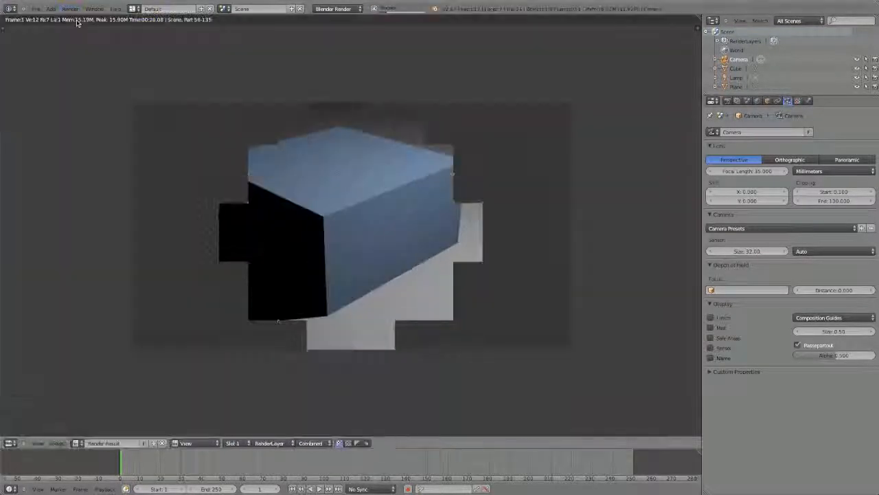
{"action": "key", "text": "Escape"}
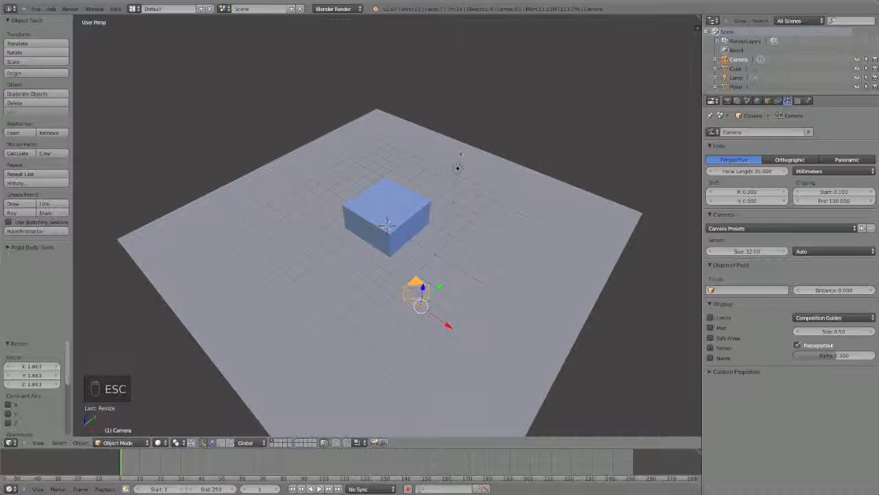
Apply smooth shading to the blue box and render a test image to check it
{"action": "right_click", "coordinate": [386, 214]}
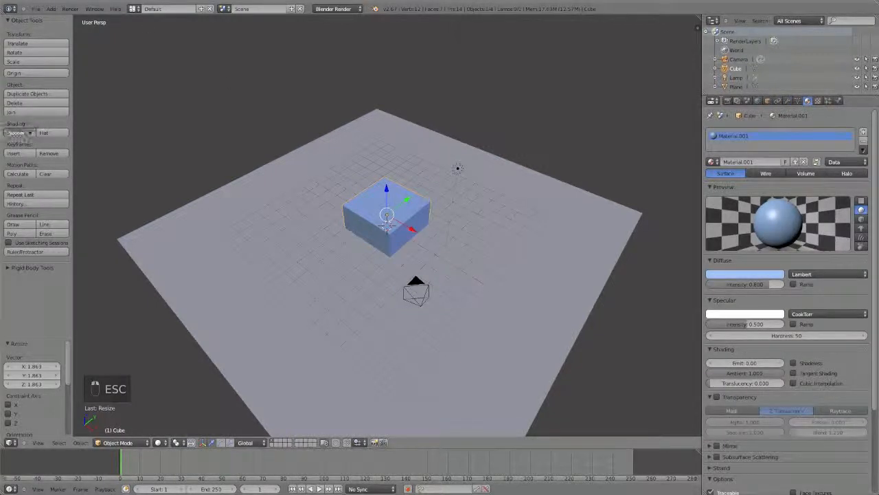
{"action": "left_click", "coordinate": [15, 132]}
{"action": "right_click", "coordinate": [211, 152]}
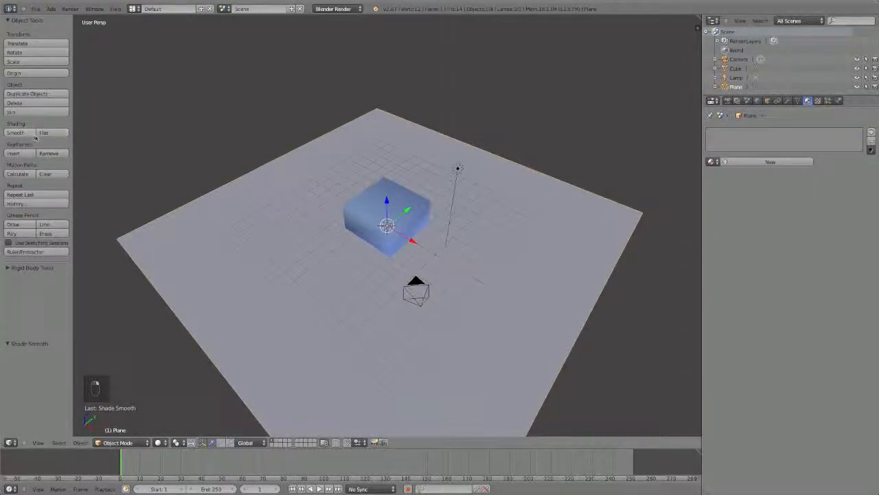
{"action": "left_click", "coordinate": [70, 8]}
{"action": "left_click", "coordinate": [76, 18]}
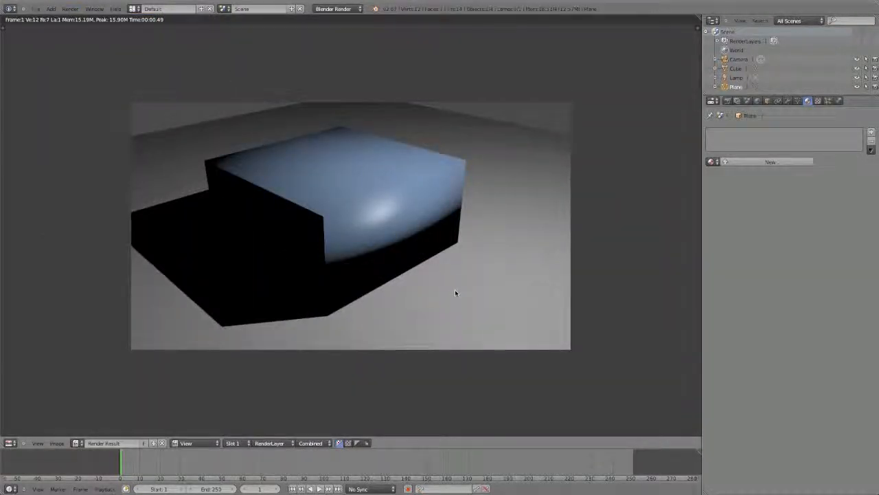
{"action": "key", "text": "Escape"}
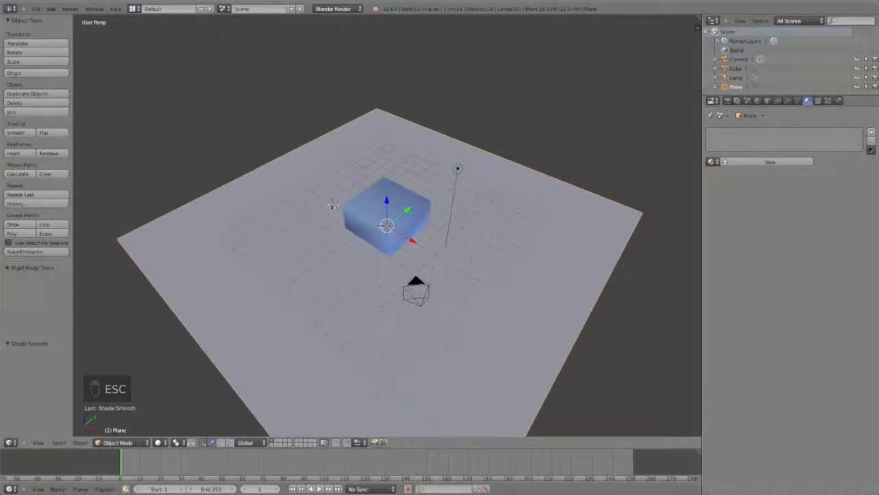
Subdivide the whole mesh of the blue box four times in Edit Mode
{"action": "key", "text": "Tab"}
{"action": "key", "text": "Tab"}
{"action": "right_click", "coordinate": [398, 203]}
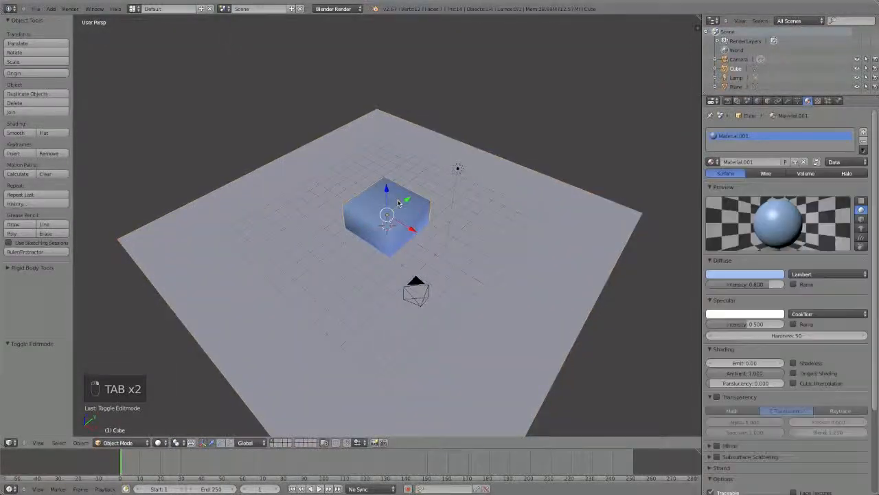
{"action": "key", "text": "w"}
{"action": "key", "text": "Tab"}
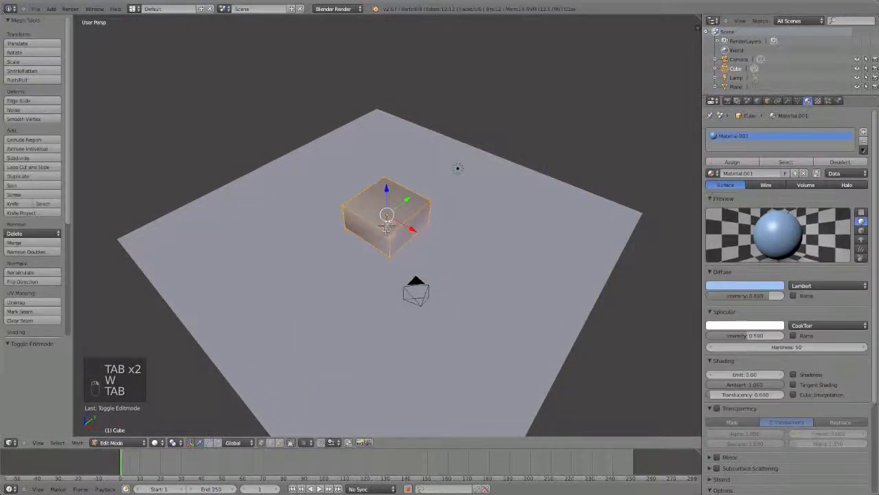
{"action": "key", "text": "w"}
{"action": "left_click", "coordinate": [388, 217]}
{"action": "key", "text": "w"}
{"action": "left_click", "coordinate": [388, 217]}
{"action": "key", "text": "w"}
{"action": "left_click", "coordinate": [388, 218]}
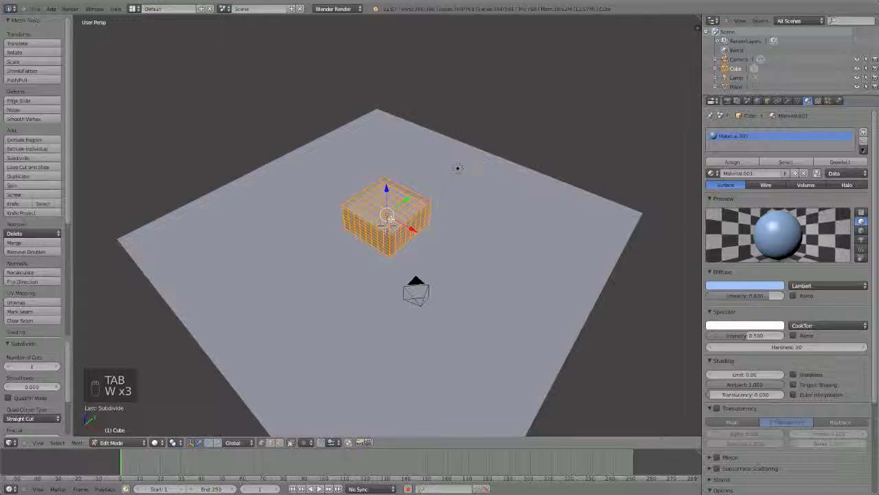
{"action": "key", "text": "w"}
{"action": "left_click", "coordinate": [389, 218]}
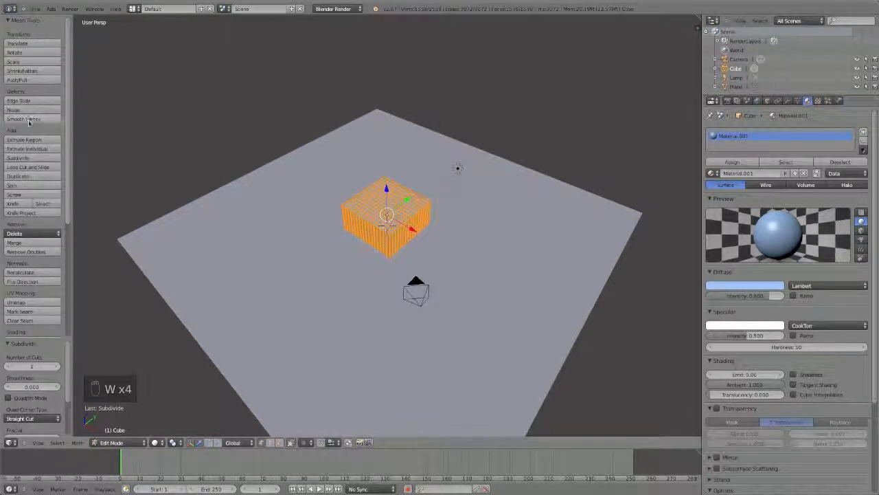
Round off the box's edges with Smooth Vertex and return to Object Mode
{"action": "left_click", "coordinate": [28, 119]}
{"action": "middle_click_drag", "start_coordinate": [458, 212], "coordinate": [459, 212]}
{"action": "key", "text": "Tab"}
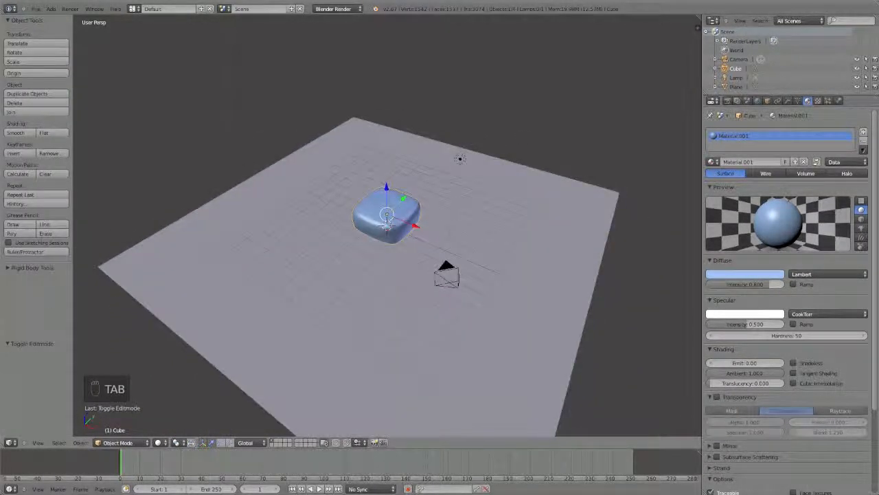
Render a test image of the rounded box and return to the 3D view
{"action": "left_click", "coordinate": [69, 8]}
{"action": "left_click", "coordinate": [83, 18]}
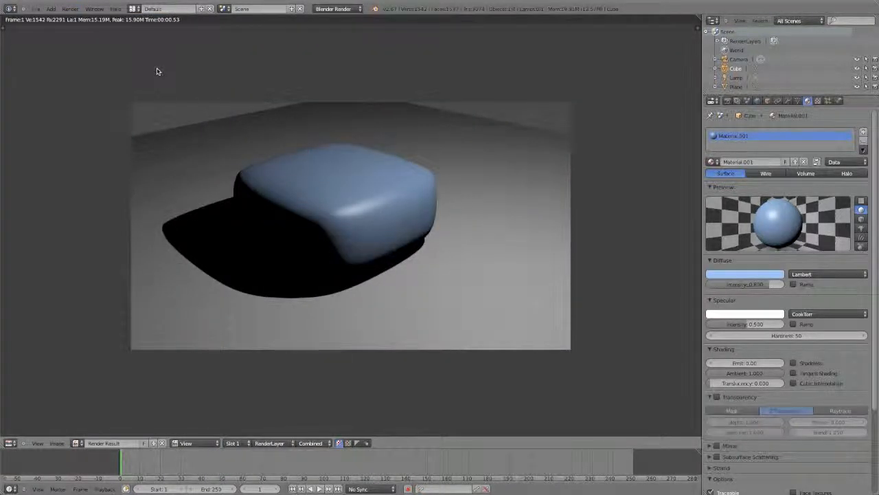
{"action": "key", "text": "Escape"}
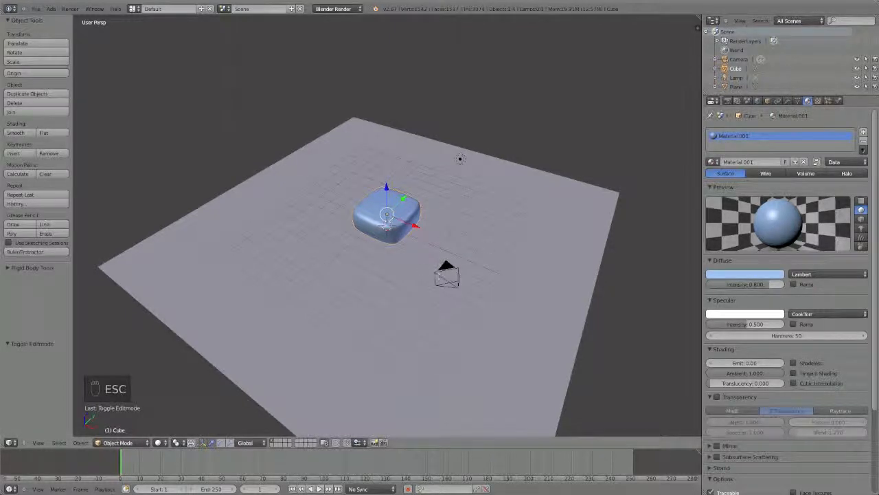
Add a second plane at the 3D cursor and raise it 3 units along Z above the box
{"action": "key", "text": "shift+a"}
{"action": "mouse_move", "coordinate": [374, 241]}
{"action": "left_click", "coordinate": [426, 238]}
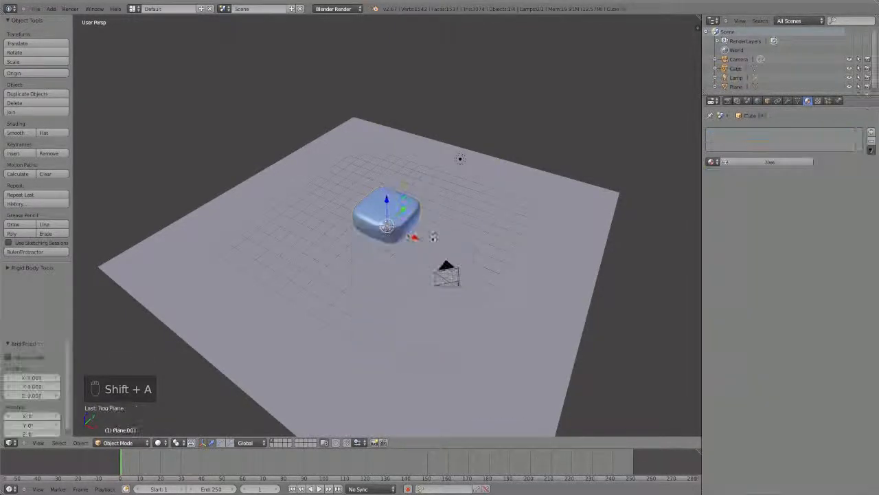
{"action": "key", "text": "g"}
{"action": "key", "text": "z"}
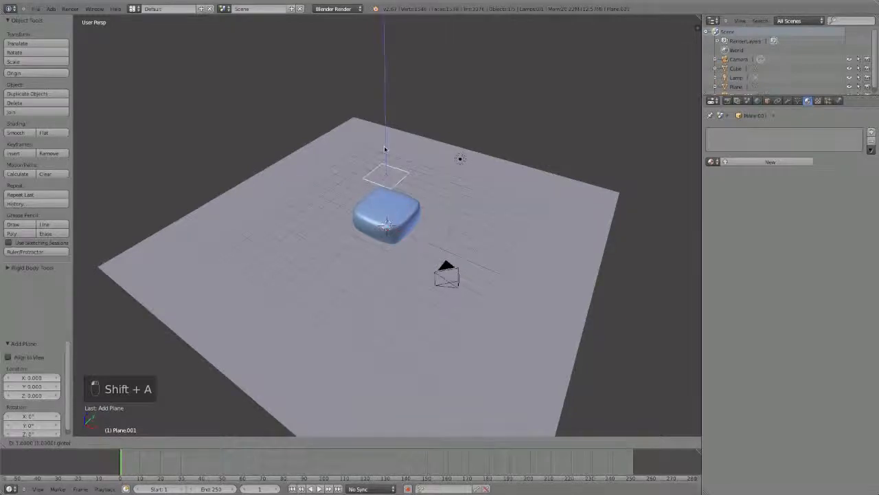
{"action": "left_click_drag", "start_coordinate": [385, 164], "coordinate": [385, 162], "text": "ctrl"}
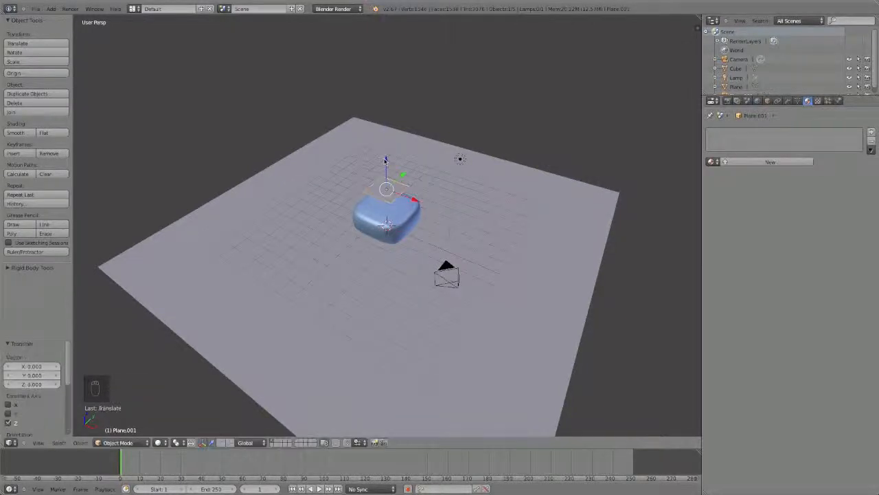
Scale the raised plane by about 4.77 and move it 3 units along X
{"action": "middle_click_drag", "start_coordinate": [386, 163], "coordinate": [386, 147]}
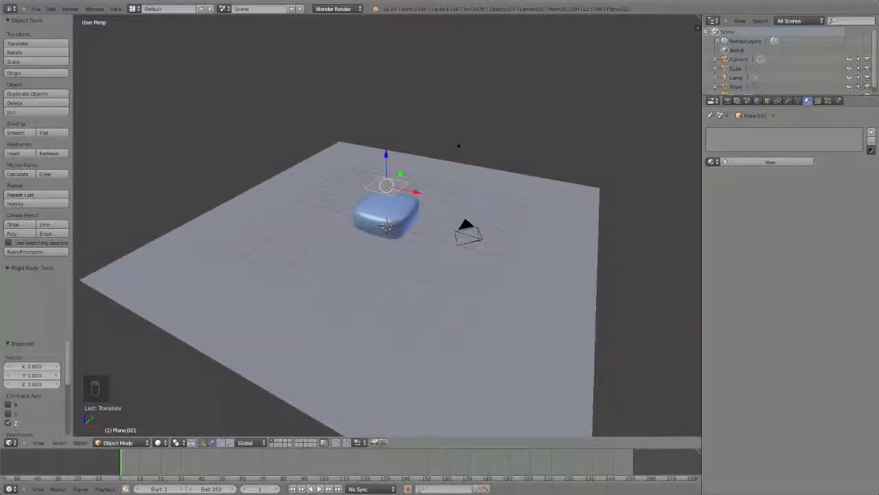
{"action": "key", "text": "s"}
{"action": "left_click", "coordinate": [687, 336]}
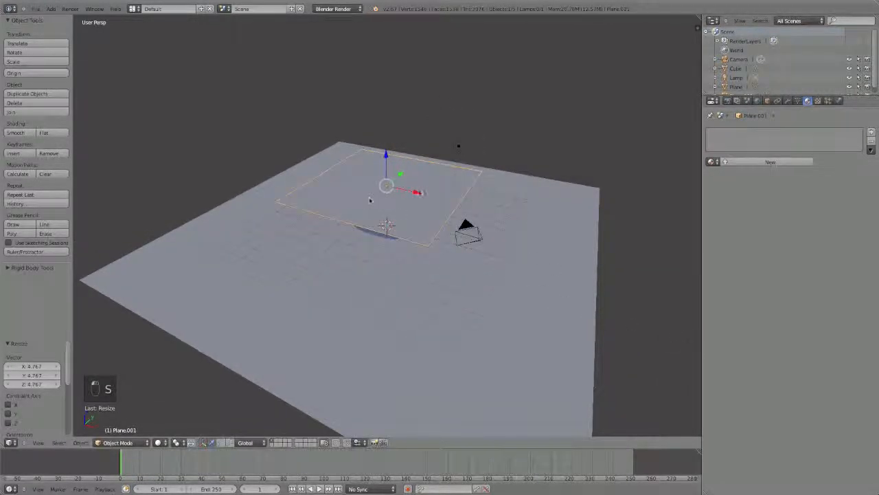
{"action": "left_click_drag", "start_coordinate": [418, 193], "coordinate": [461, 202]}
Enable Cloth physics on the raised plane
{"action": "middle_click_drag", "start_coordinate": [461, 202], "coordinate": [461, 203]}
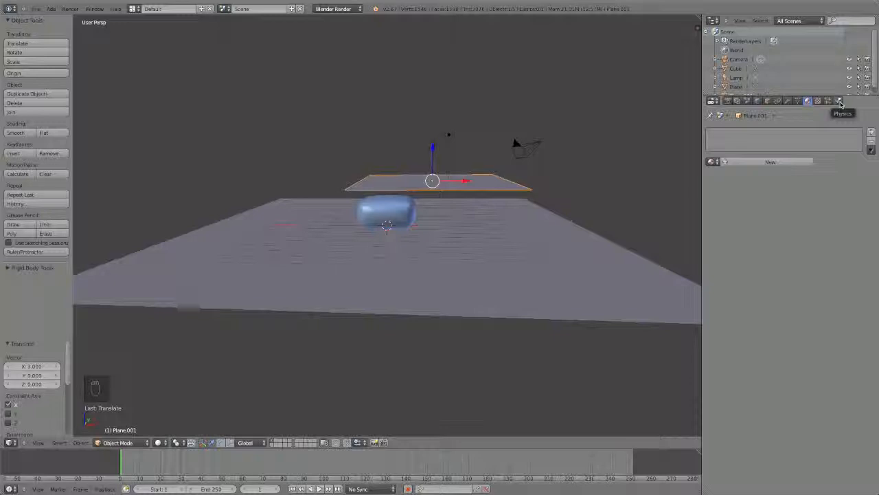
{"action": "left_click", "coordinate": [840, 102]}
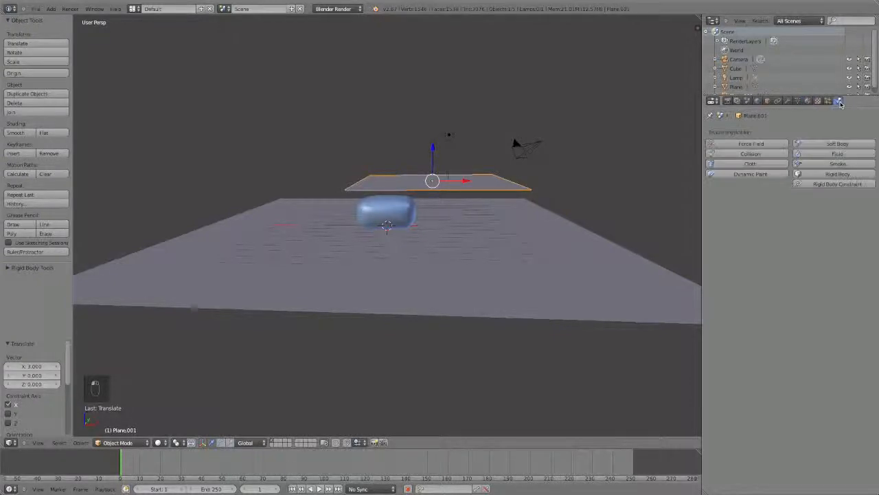
{"action": "left_click", "coordinate": [752, 164]}
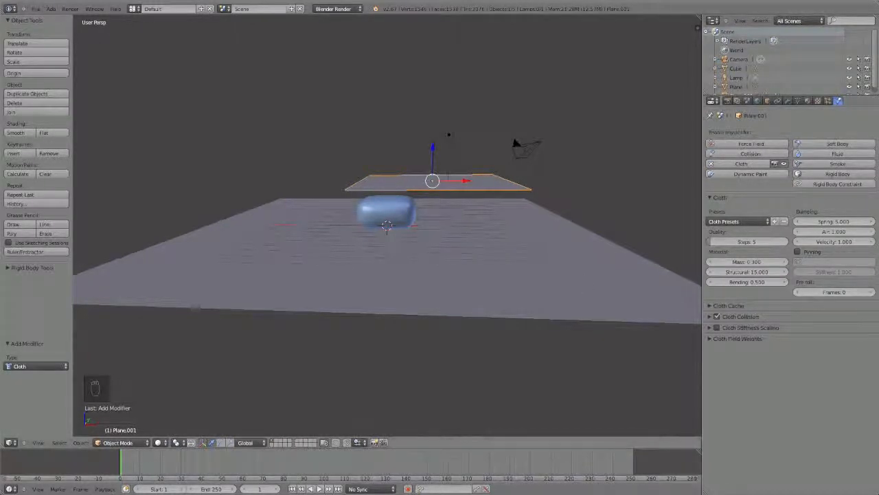
Enable Collision physics on the rounded box and preview the animation
{"action": "right_click", "coordinate": [393, 211]}
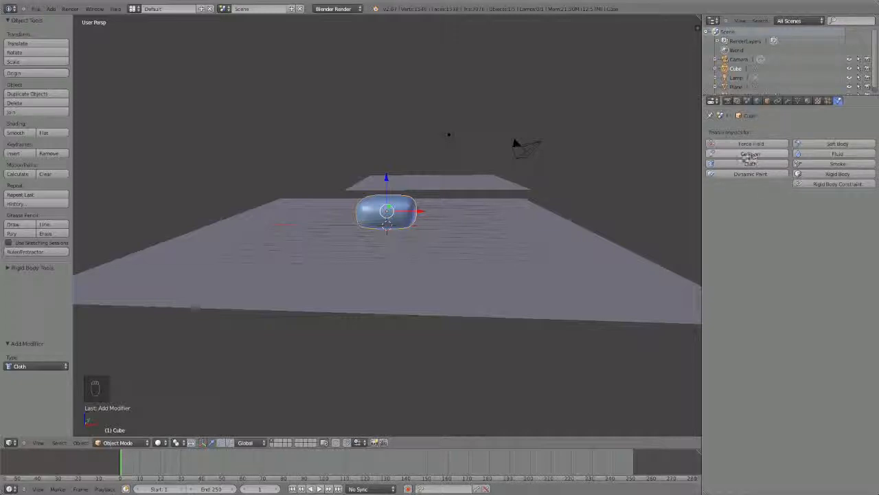
{"action": "key", "text": "alt+a"}
{"action": "key", "text": "Escape"}
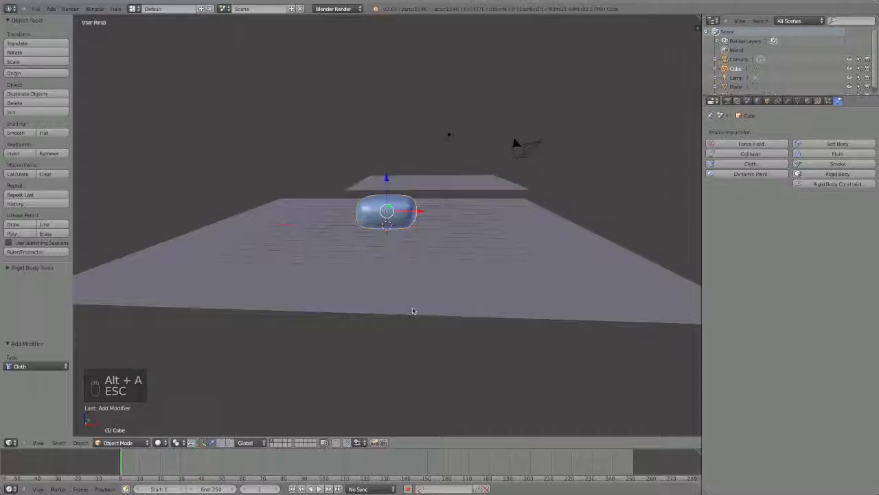
{"action": "left_click", "coordinate": [750, 153]}
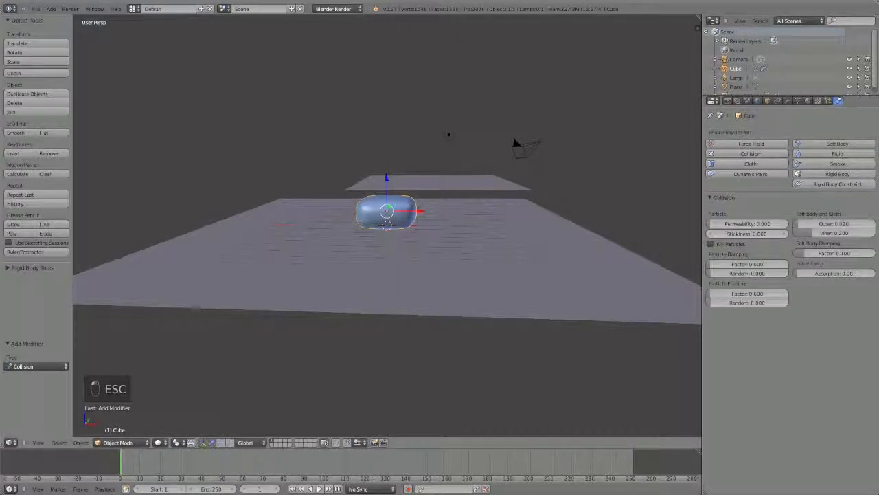
{"action": "key", "text": "alt+a"}
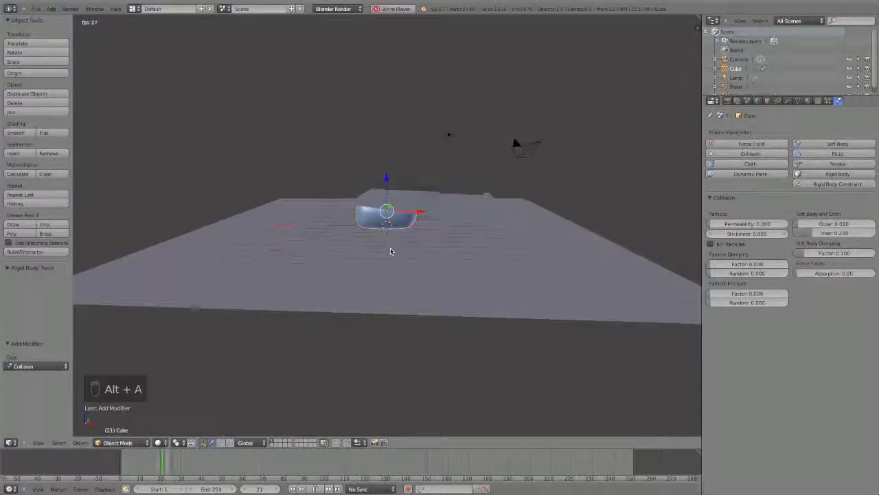
{"action": "key", "text": "Escape"}
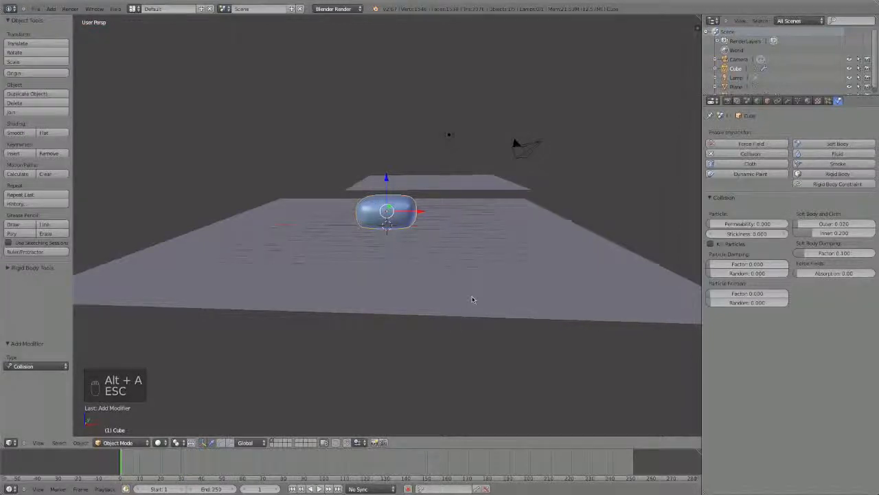
Enable Collision physics on the floor plane and play the animation to check how the cloth falls
{"action": "right_click", "coordinate": [472, 298]}
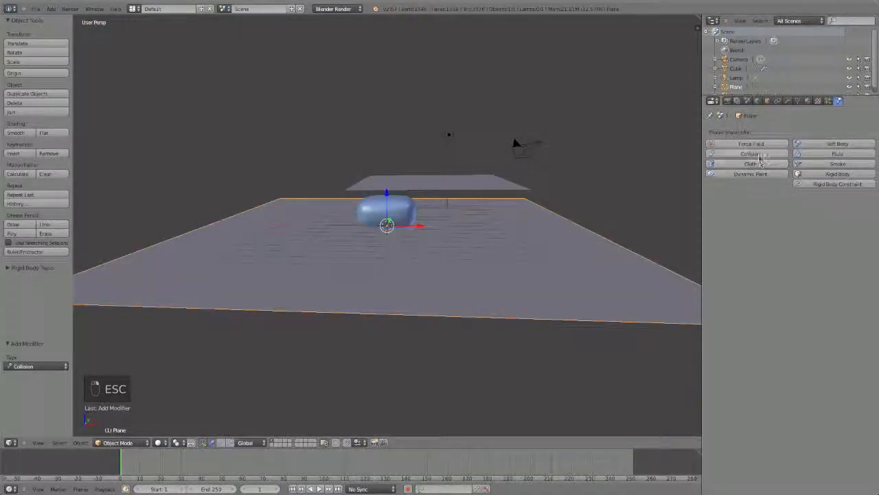
{"action": "left_click", "coordinate": [754, 153]}
{"action": "key", "text": "alt+a"}
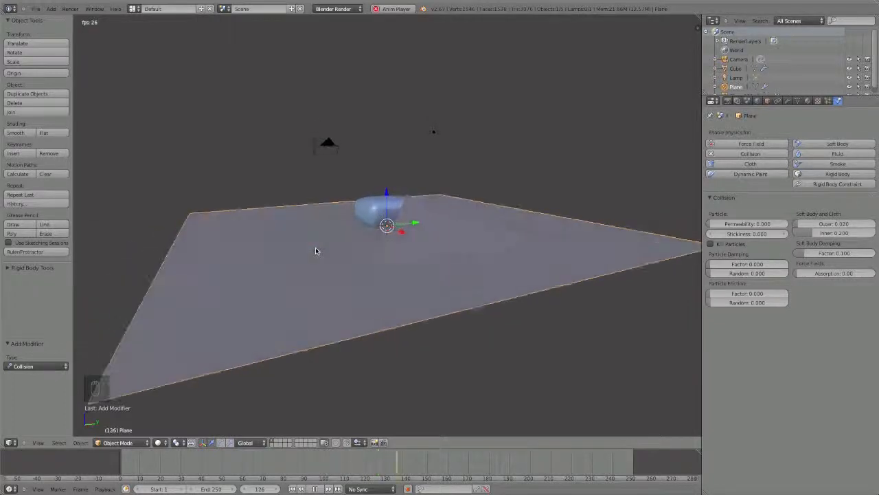
{"action": "mouse_move", "coordinate": [317, 251]}
{"action": "middle_mouse_down"}
{"action": "mouse_move", "coordinate": [317, 236]}
{"action": "mouse_move", "coordinate": [315, 250]}
{"action": "middle_mouse_up"}
{"action": "key", "text": "Escape"}
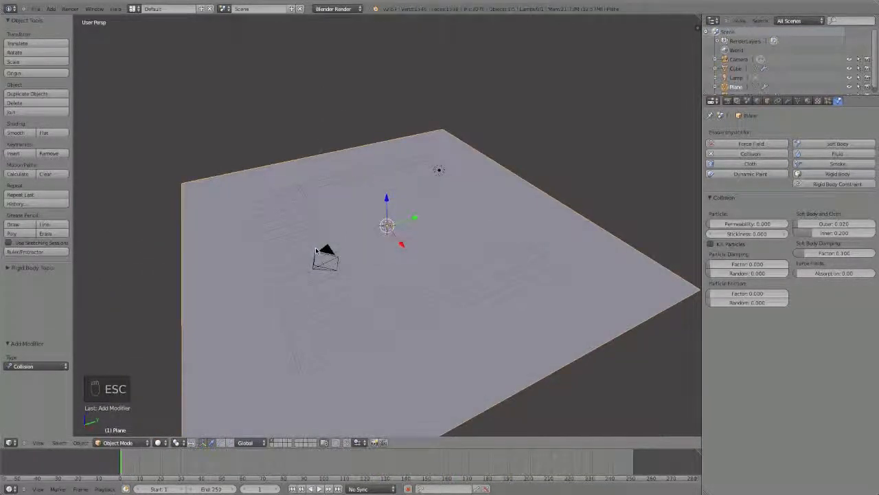
Subdivide the cloth plane seven times in Edit Mode and return to Object Mode
{"action": "middle_click_drag", "start_coordinate": [395, 209], "coordinate": [413, 237]}
{"action": "right_click", "coordinate": [414, 237]}
{"action": "key", "text": "Tab"}
{"action": "key", "text": "w"}
{"action": "left_click", "coordinate": [413, 239]}
{"action": "key", "text": "w"}
{"action": "left_click", "coordinate": [413, 239]}
{"action": "key", "text": "w"}
{"action": "left_click", "coordinate": [413, 239]}
{"action": "key", "text": "w"}
{"action": "left_click", "coordinate": [413, 239]}
{"action": "key", "text": "w"}
{"action": "left_click", "coordinate": [413, 239]}
{"action": "key", "text": "w"}
{"action": "left_click", "coordinate": [412, 239]}
{"action": "key", "text": "w"}
{"action": "left_click", "coordinate": [413, 239]}
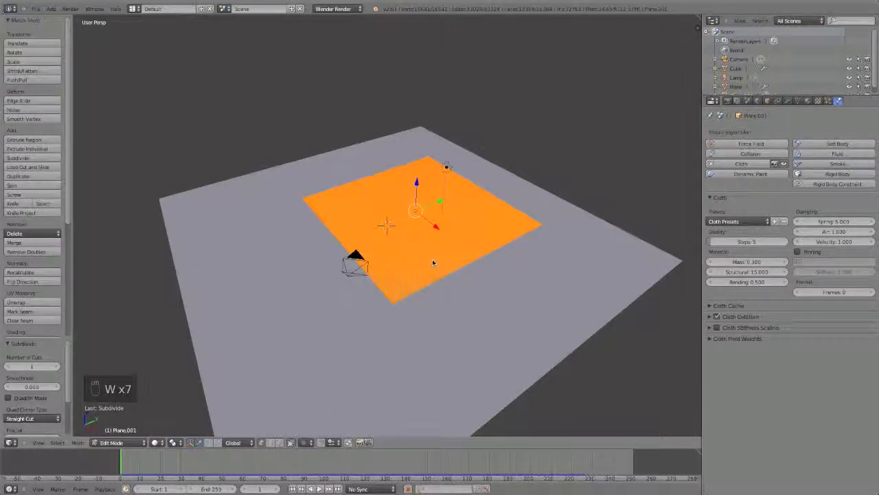
{"action": "key", "text": "Tab"}
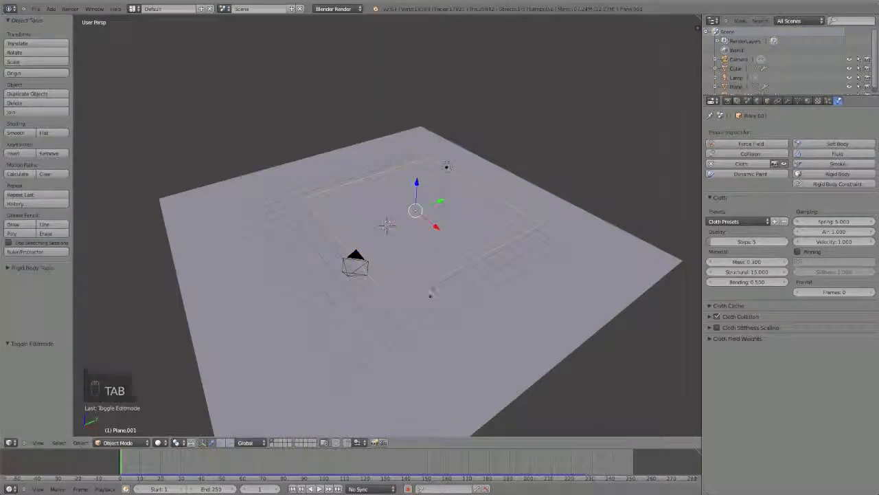
Play the cloth simulation, stop it at frame 39 and render that frame
{"action": "key", "text": "alt+a"}
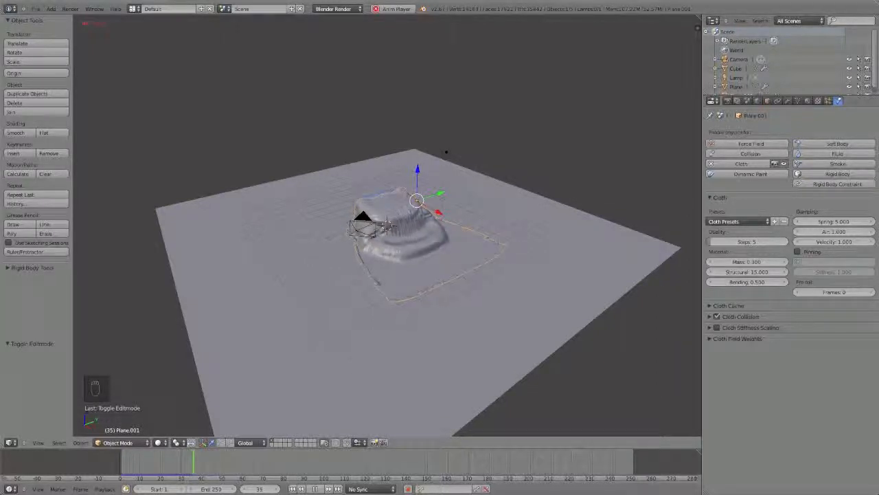
{"action": "left_click", "coordinate": [316, 489]}
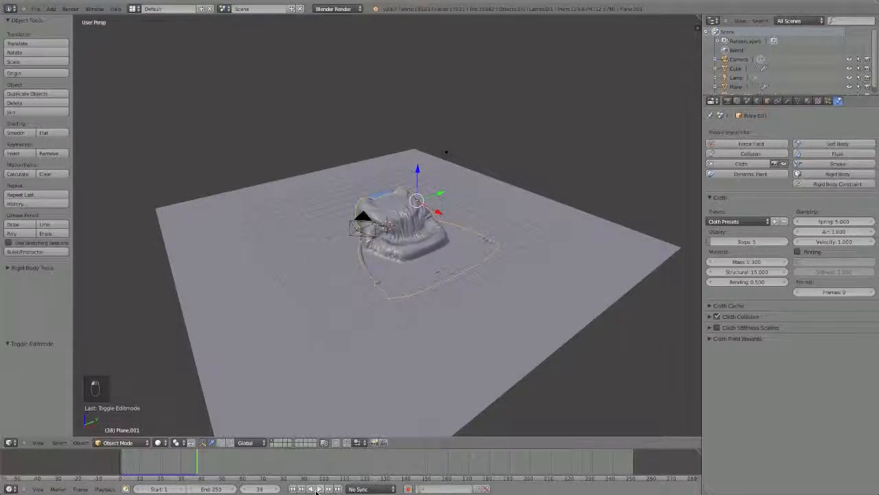
{"action": "left_click", "coordinate": [316, 489]}
{"action": "left_click", "coordinate": [316, 489]}
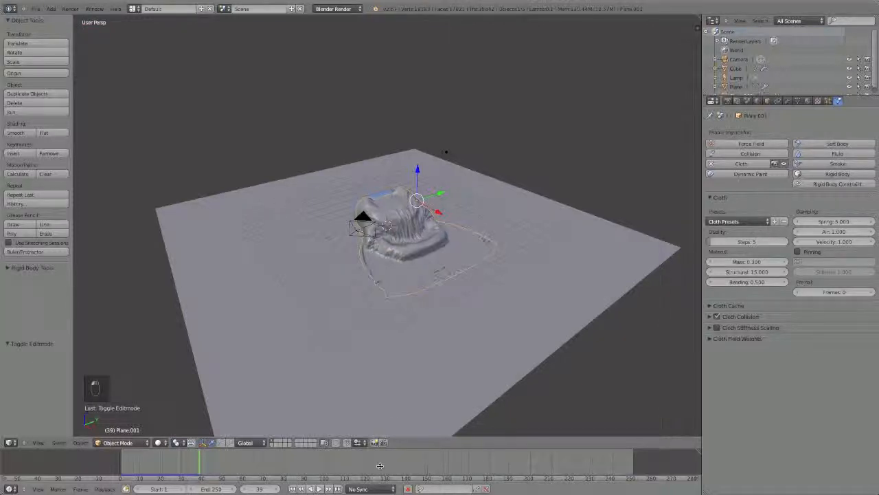
{"action": "left_click", "coordinate": [71, 9]}
{"action": "left_click", "coordinate": [86, 18]}
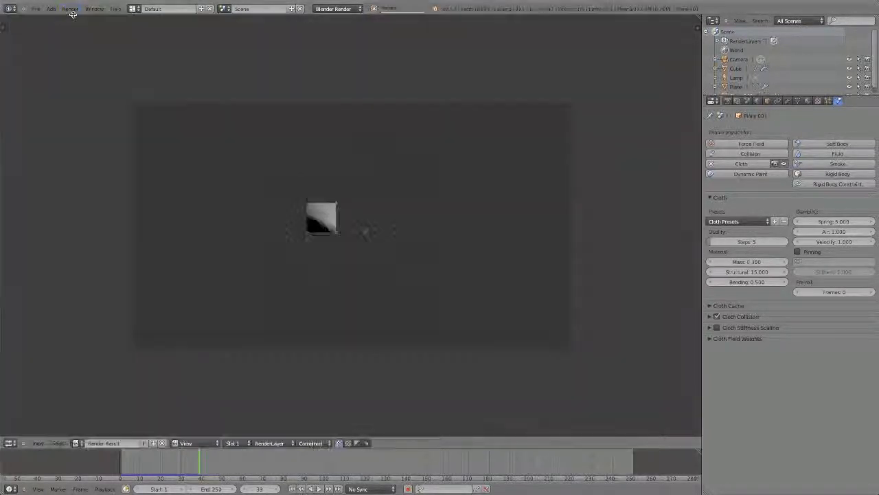
Apply smooth shading to the cloth plane and render frame 39 again
{"action": "key", "text": "Escape"}
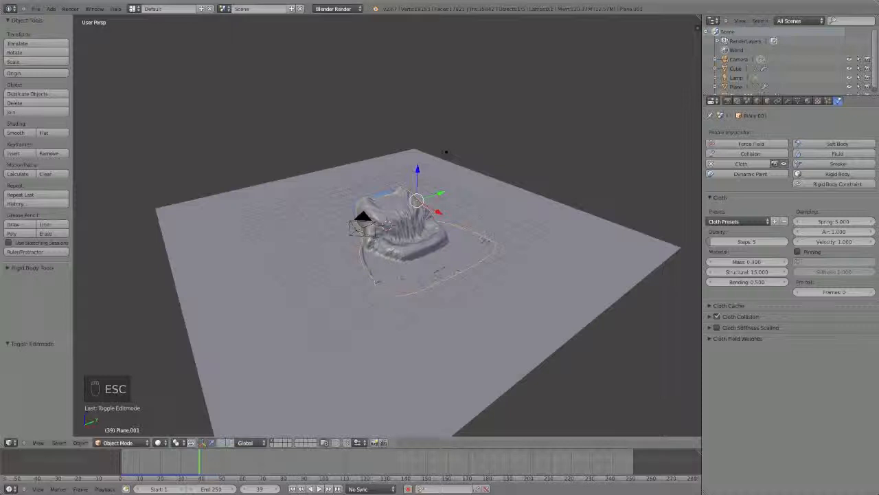
{"action": "left_click", "coordinate": [15, 132]}
{"action": "left_click", "coordinate": [70, 9]}
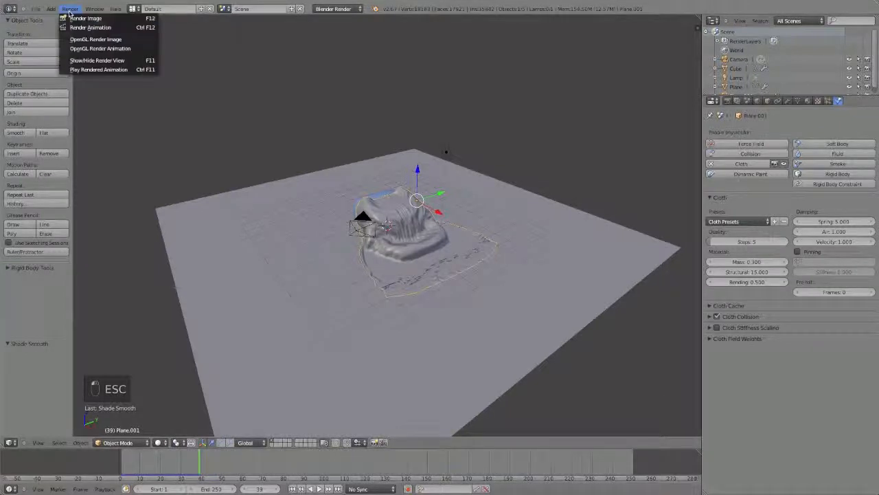
{"action": "left_click", "coordinate": [85, 18]}
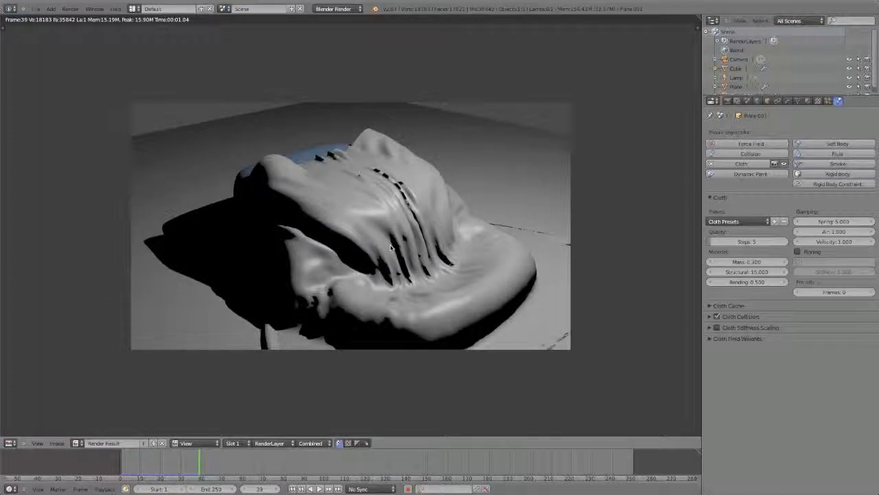
{"action": "key", "text": "Escape"}
{"action": "key", "text": "Escape"}
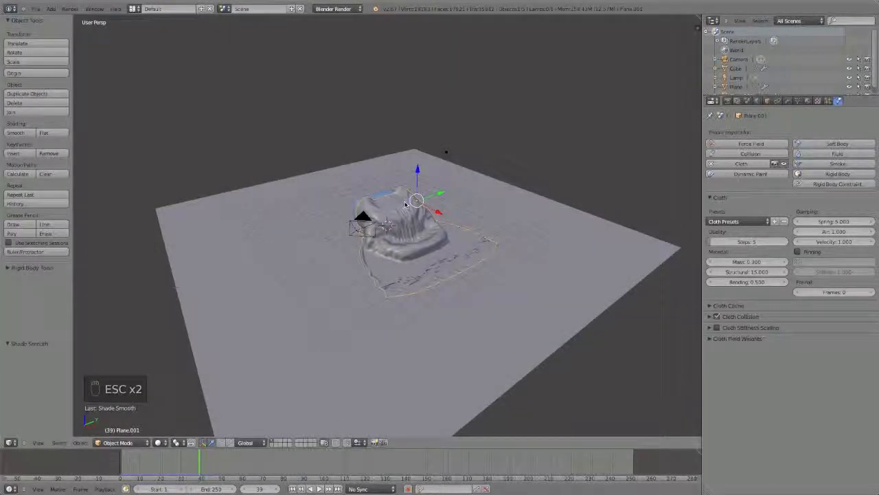
Return the animation to frame 1 and scale the cloth plane down by a factor of 0.6
{"action": "key", "text": "alt+a"}
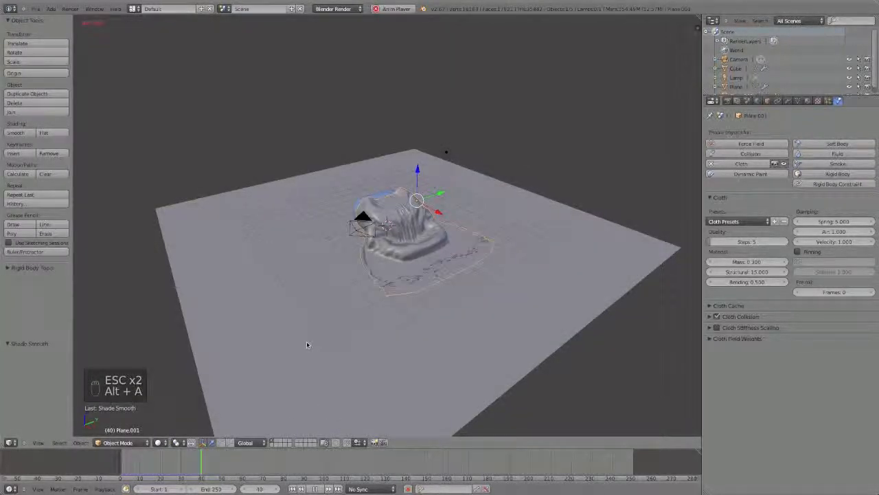
{"action": "key", "text": "Escape"}
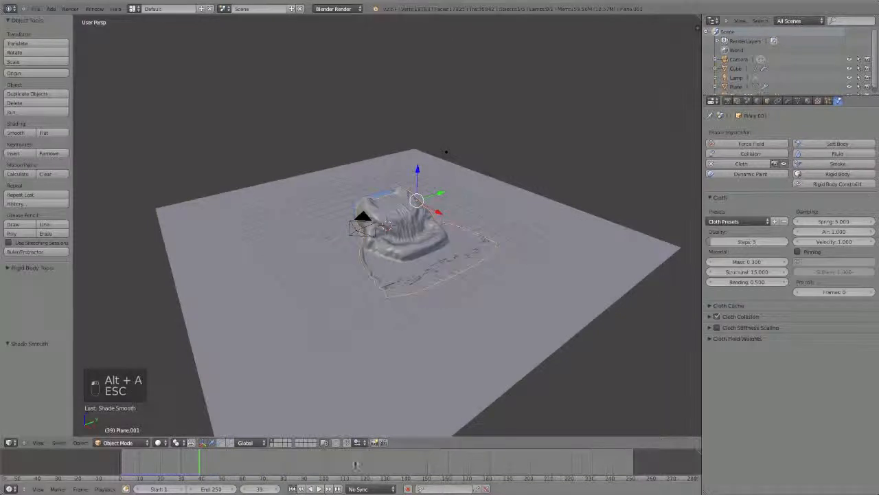
{"action": "left_click", "coordinate": [292, 489]}
{"action": "middle_click_drag", "start_coordinate": [489, 213], "coordinate": [491, 214]}
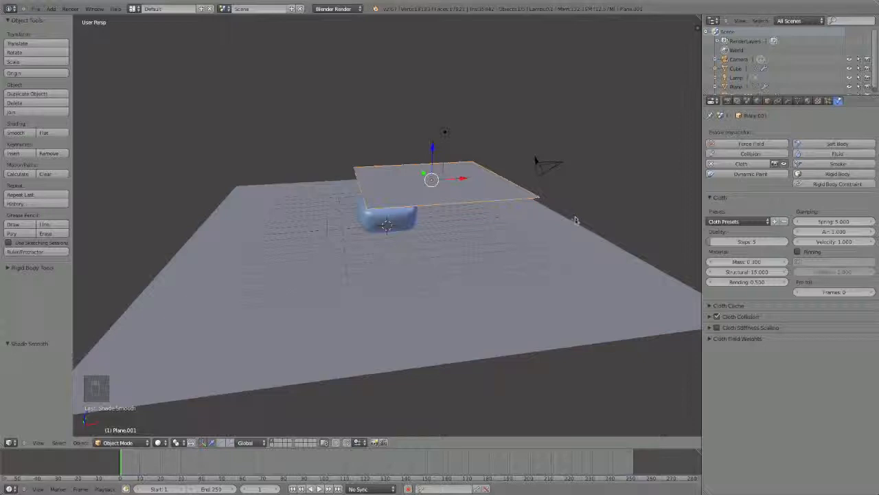
{"action": "key", "text": "s"}
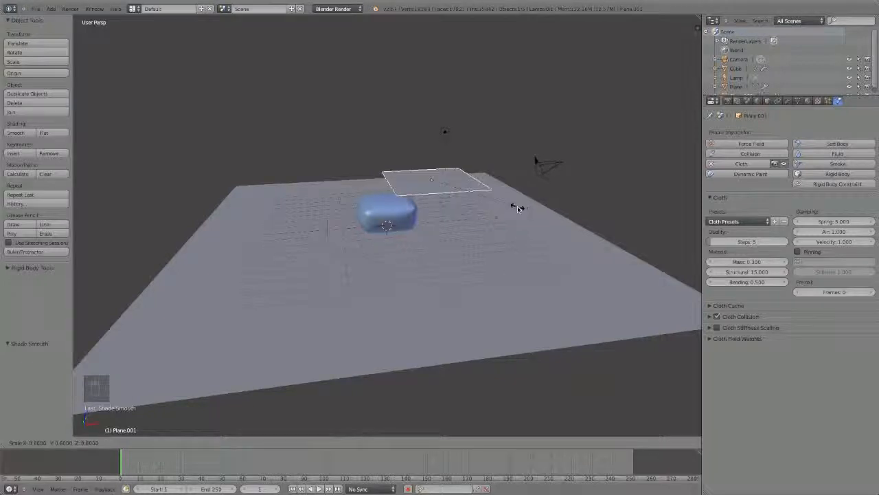
{"action": "left_click", "coordinate": [519, 208]}
{"action": "middle_click_drag", "start_coordinate": [511, 253], "coordinate": [664, 225]}
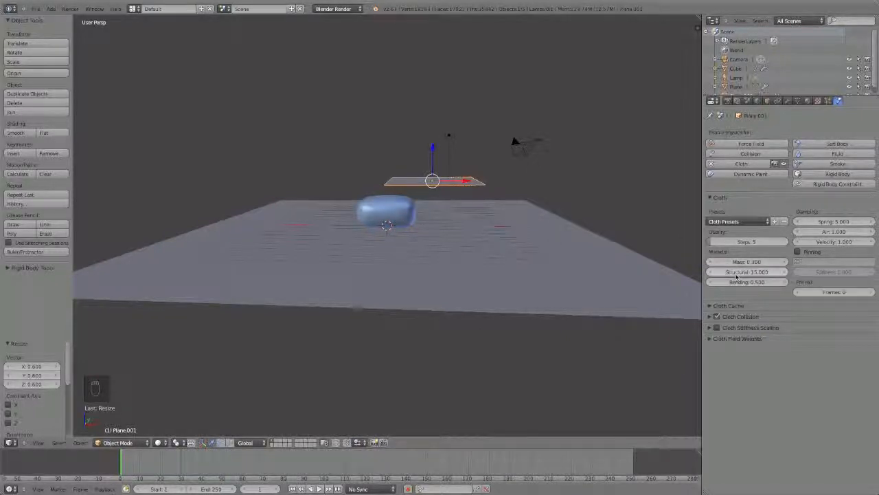
Set the cloth's Structural stiffness to 20
{"action": "left_click", "coordinate": [737, 272]}
{"action": "left_click", "coordinate": [751, 274]}
{"action": "type", "text": "39.28"}
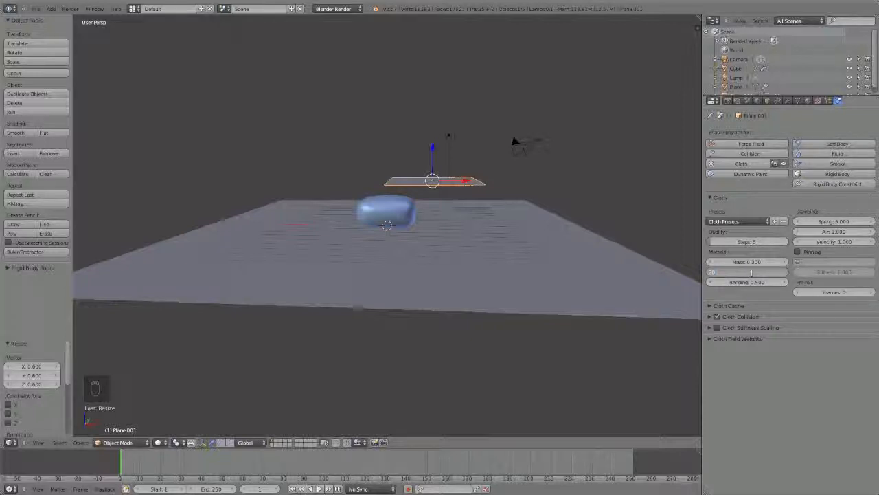
{"action": "key", "text": "Return"}
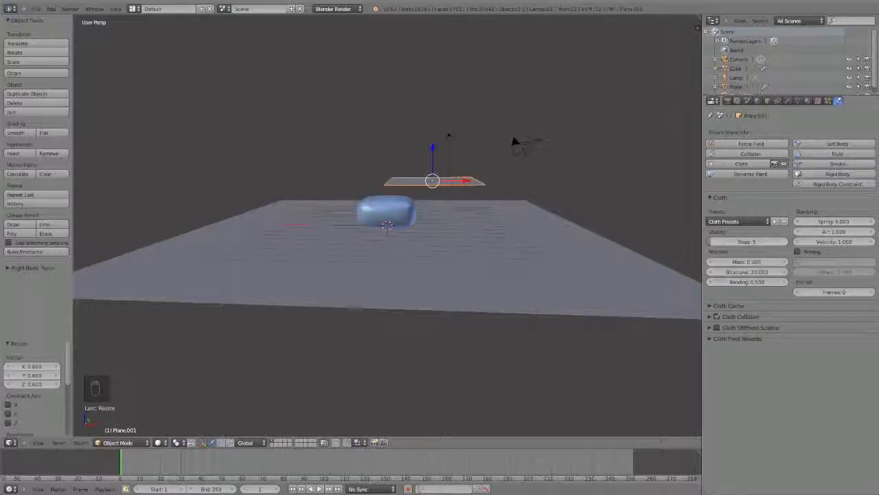
Set the Friction in the cloth's collision settings to 3
{"action": "left_click", "coordinate": [742, 305]}
{"action": "left_click", "coordinate": [741, 305]}
{"action": "left_click", "coordinate": [739, 316]}
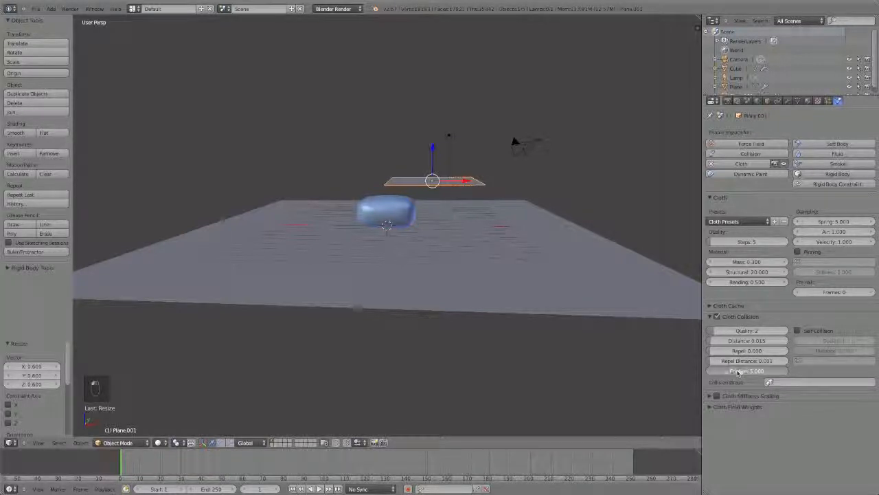
{"action": "double_click", "coordinate": [755, 372]}
{"action": "type", "text": "3"}
{"action": "key", "text": "Return"}
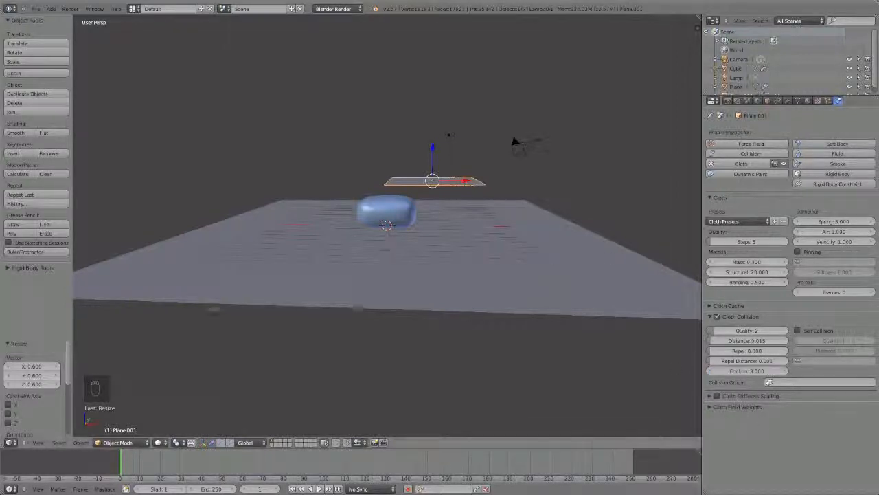
Play the cloth simulation and examine closely how the smaller plane falls beside the rounded box
{"action": "key", "text": "alt+a"}
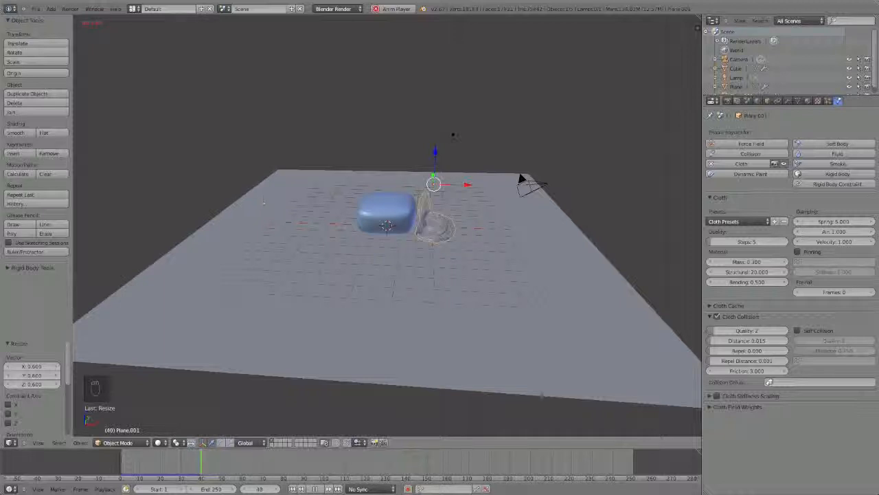
{"action": "middle_click_drag", "start_coordinate": [453, 135], "coordinate": [425, 236]}
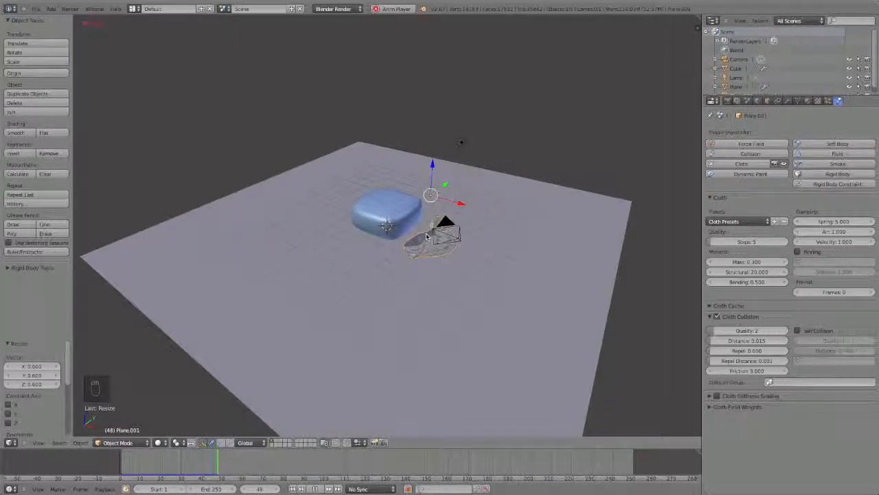
{"action": "scroll", "coordinate": [425, 237], "scroll_direction": "up", "scroll_amount": 4}
{"action": "scroll", "coordinate": [426, 233], "scroll_direction": "up", "scroll_amount": 3}
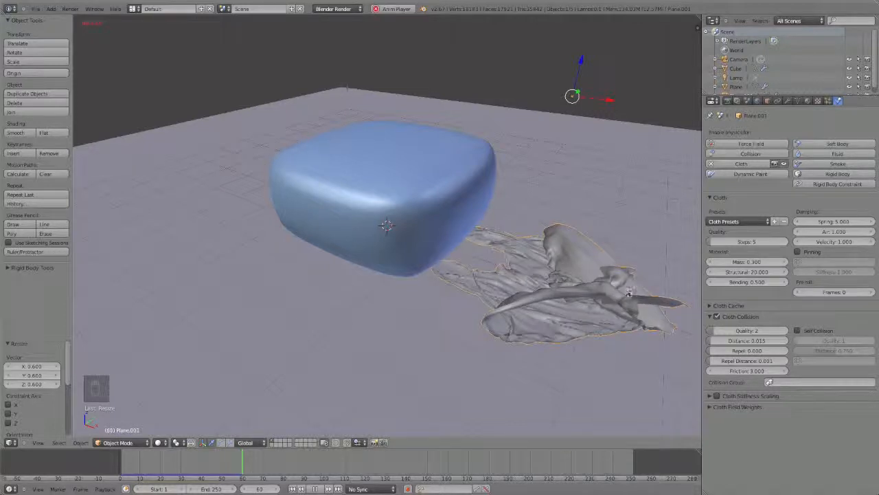
{"action": "key", "text": "Escape"}
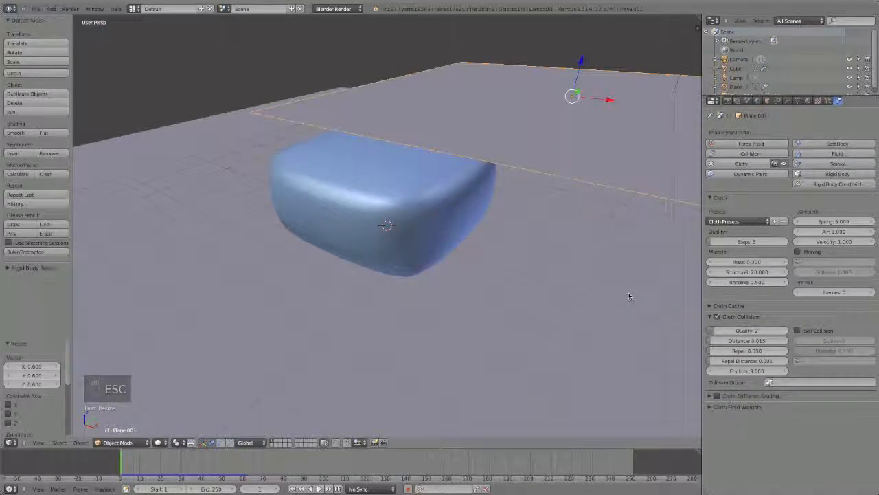
Try Collision physics on the cloth plane in a simulation playback, then remove it and stop the playback
{"action": "left_click", "coordinate": [750, 153]}
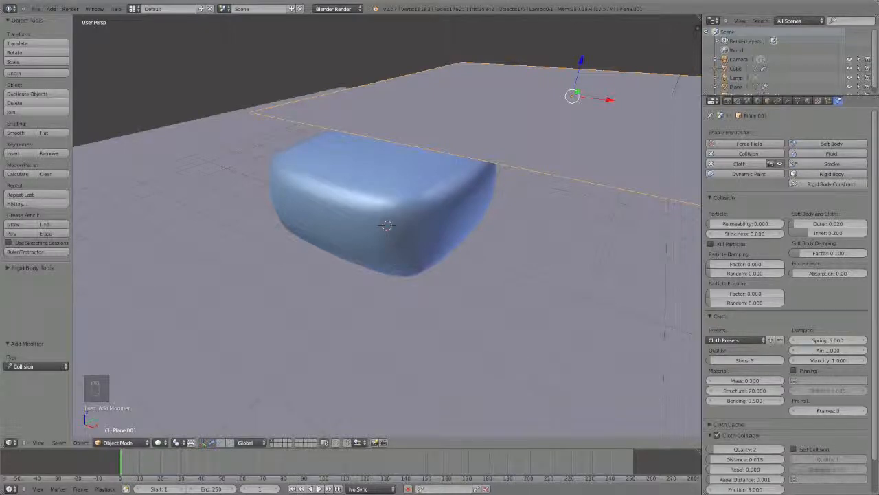
{"action": "key", "text": "alt+a"}
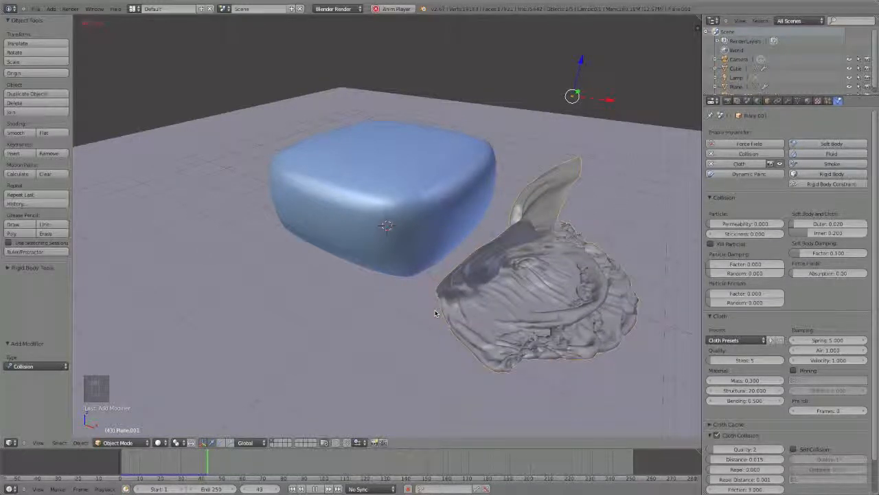
{"action": "left_click", "coordinate": [711, 153]}
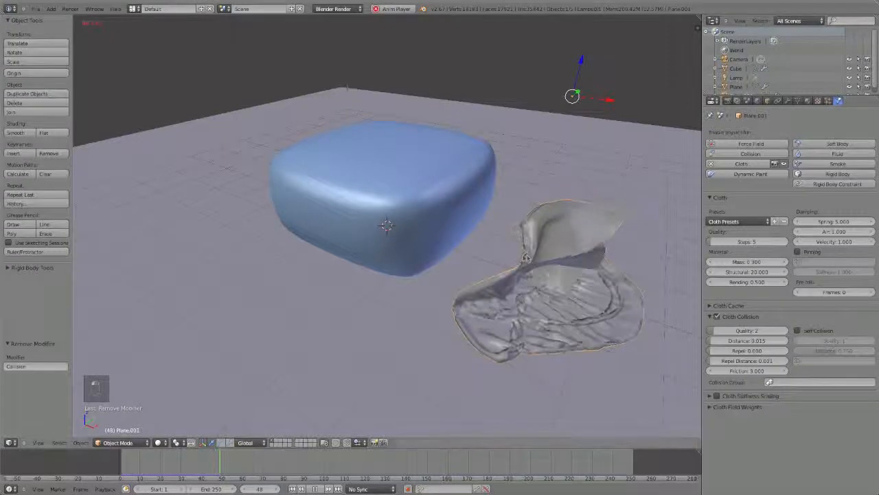
{"action": "key", "text": "Escape"}
Remove and re-add the plane's Cloth physics, setting Structural stiffness to 20 and collision Friction to 3
{"action": "left_click", "coordinate": [711, 164]}
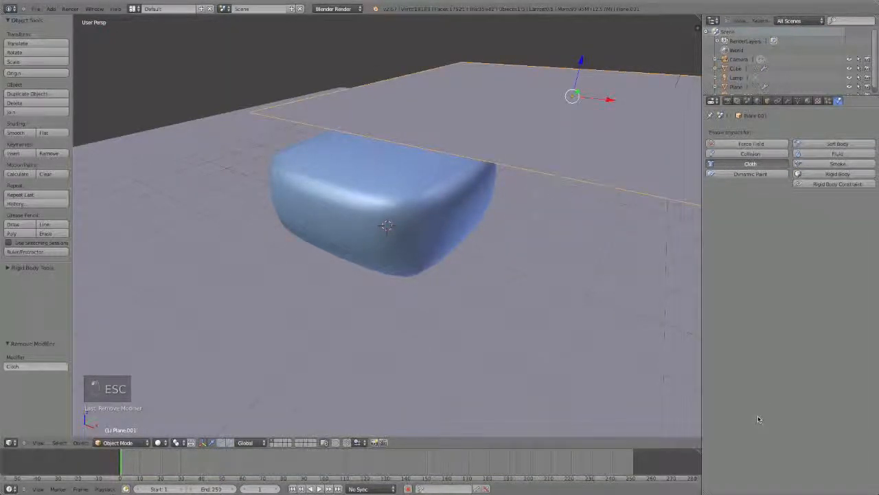
{"action": "left_click", "coordinate": [750, 163]}
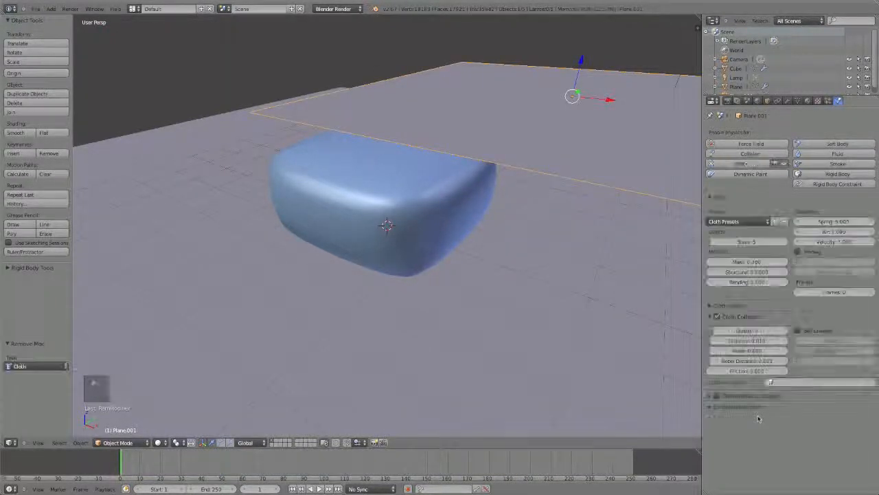
{"action": "left_click", "coordinate": [748, 273]}
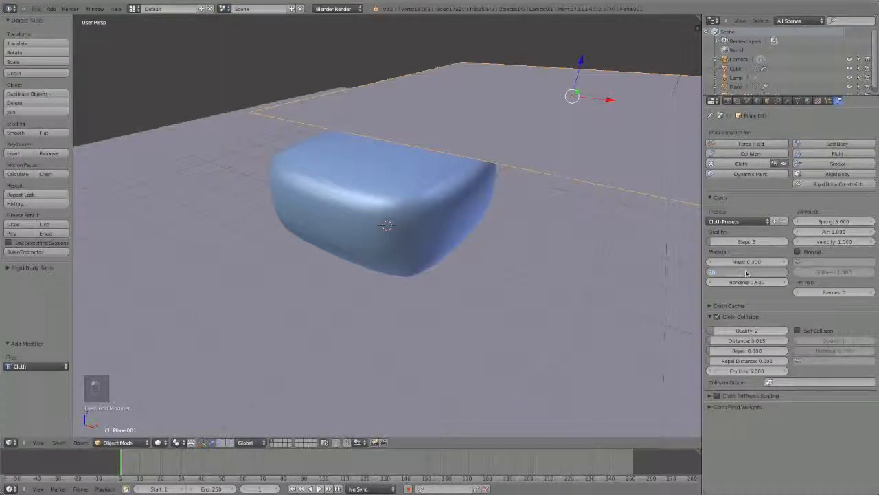
{"action": "key", "text": "Return"}
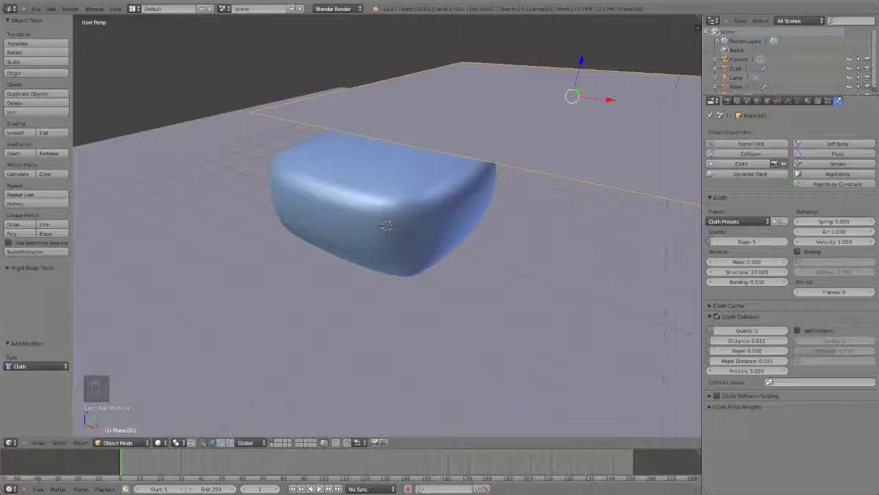
{"action": "left_click", "coordinate": [741, 370]}
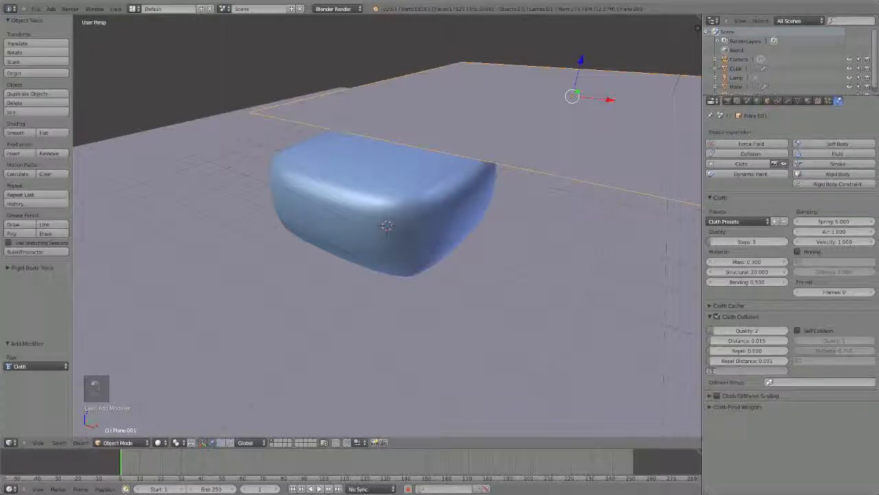
{"action": "type", "text": "3"}
{"action": "key", "text": "Return"}
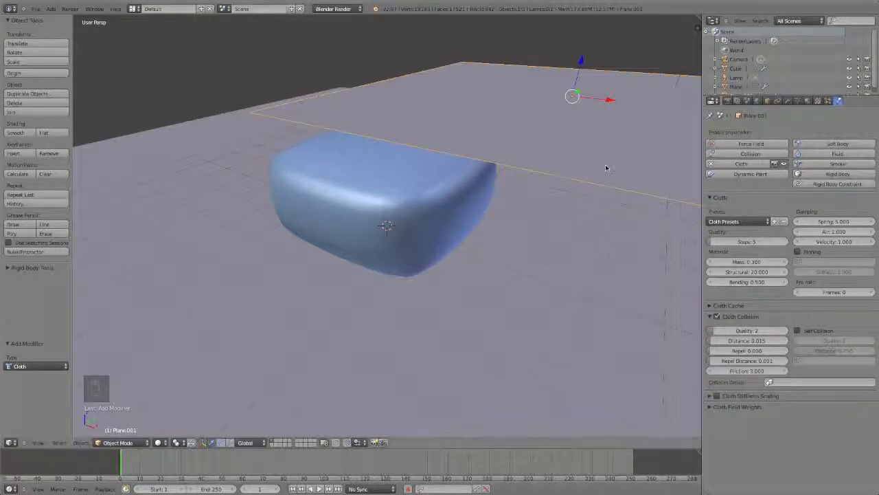
Add a new material to the cloth plane and create a new texture for it
{"action": "left_click", "coordinate": [807, 101]}
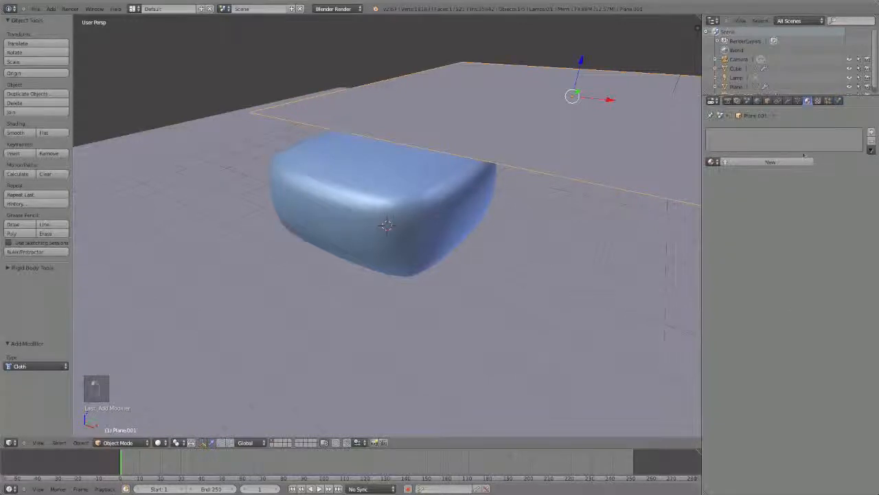
{"action": "left_click", "coordinate": [770, 162]}
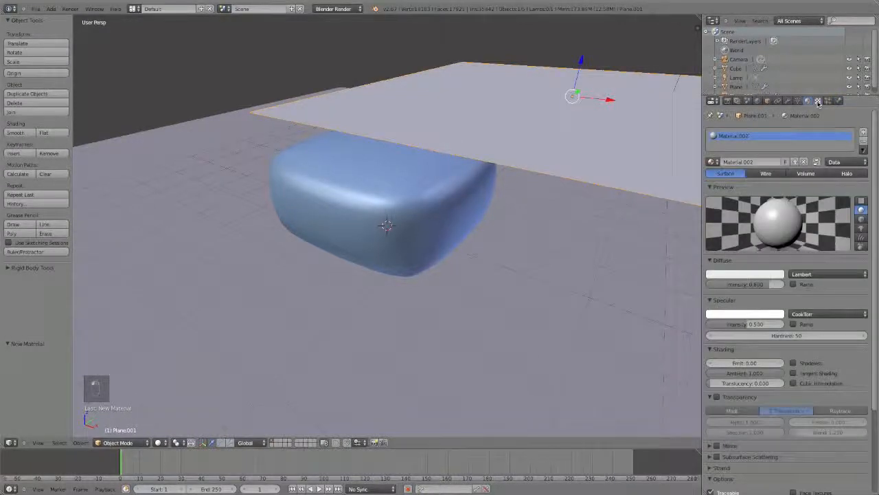
{"action": "left_click", "coordinate": [818, 101]}
{"action": "left_click", "coordinate": [801, 198]}
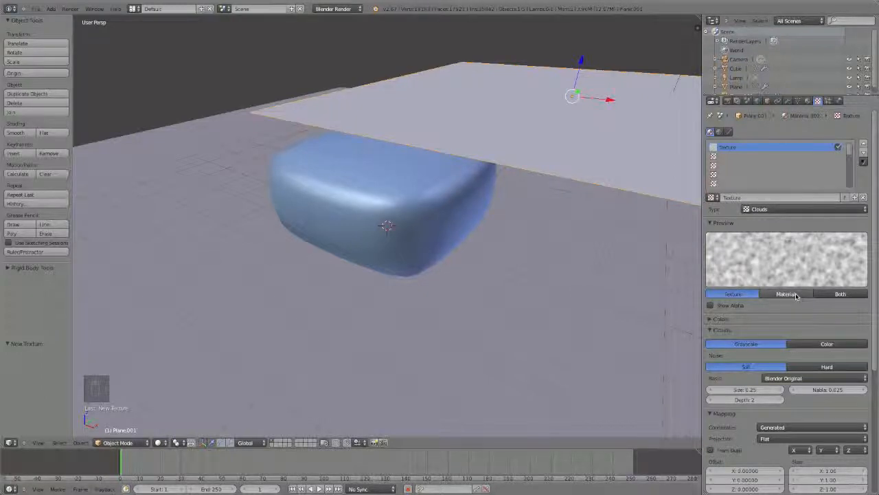
Try the Stucci, Voronoi, Voxel Data and Musgrave types for the cloth material's texture
{"action": "left_click", "coordinate": [783, 210]}
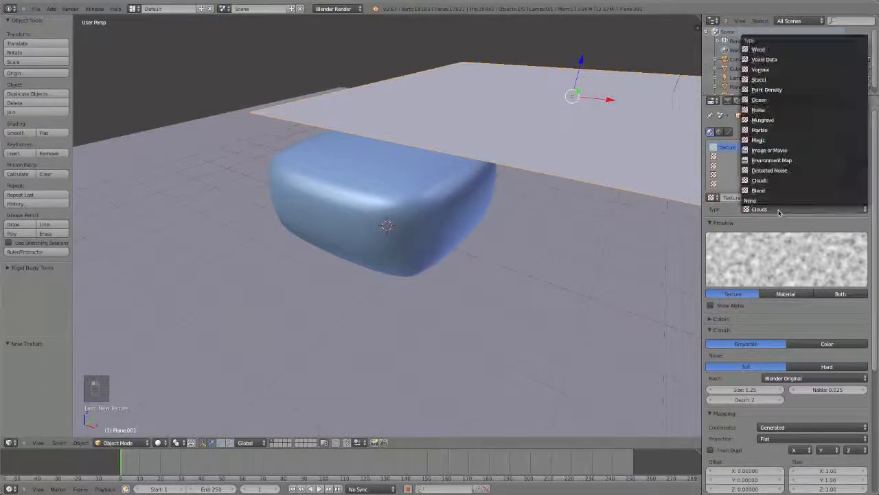
{"action": "left_click", "coordinate": [759, 80]}
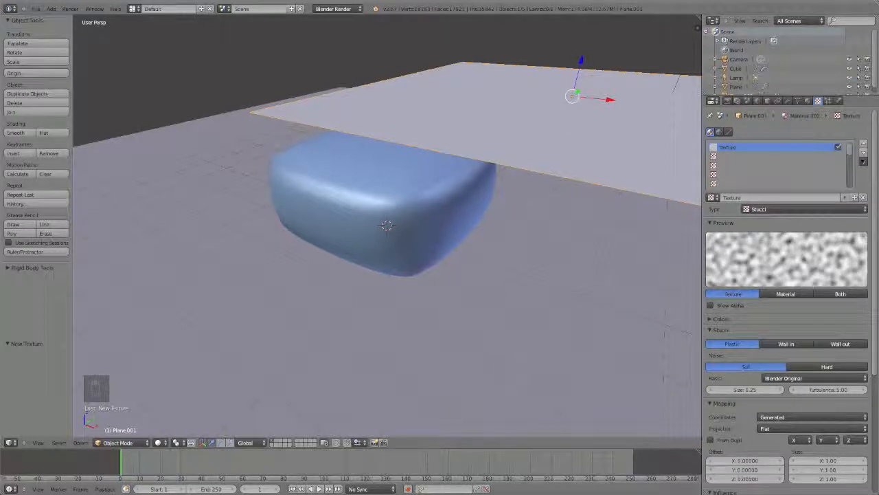
{"action": "left_click", "coordinate": [783, 210]}
{"action": "left_click", "coordinate": [758, 72]}
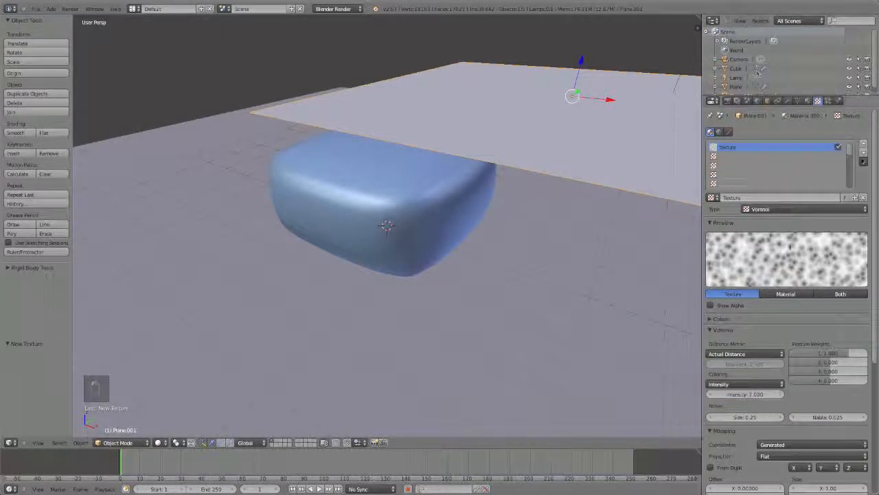
{"action": "left_click", "coordinate": [783, 209]}
{"action": "left_click", "coordinate": [780, 60]}
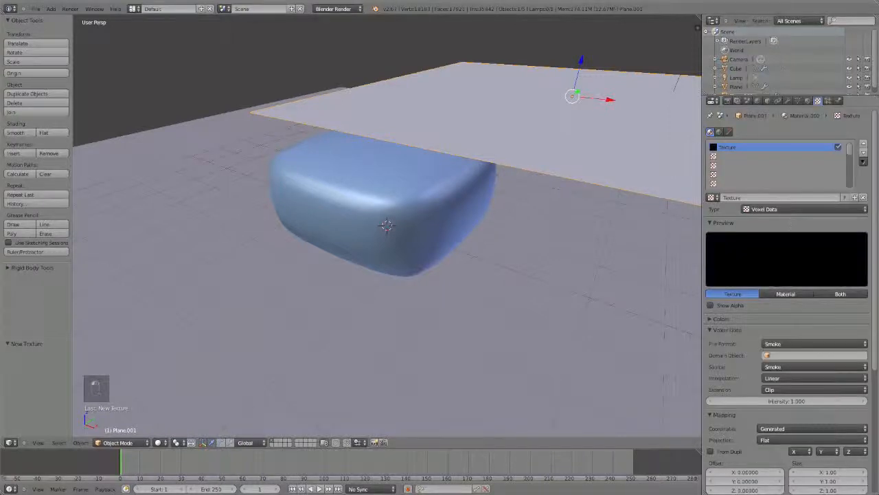
{"action": "left_click", "coordinate": [787, 210]}
{"action": "left_click", "coordinate": [769, 129]}
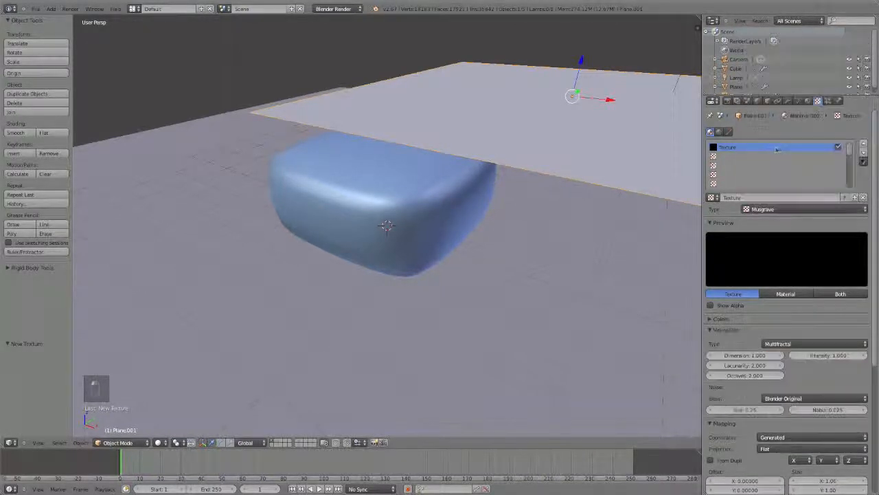
Try the Marble, Blend and Magic texture types and set the cloth texture's type back to Clouds
{"action": "left_click", "coordinate": [785, 210]}
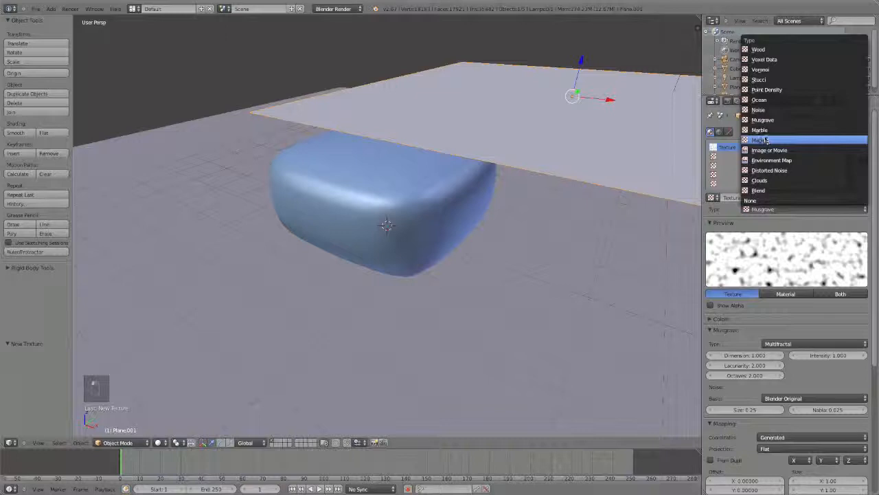
{"action": "left_click", "coordinate": [765, 136]}
{"action": "left_click", "coordinate": [776, 209]}
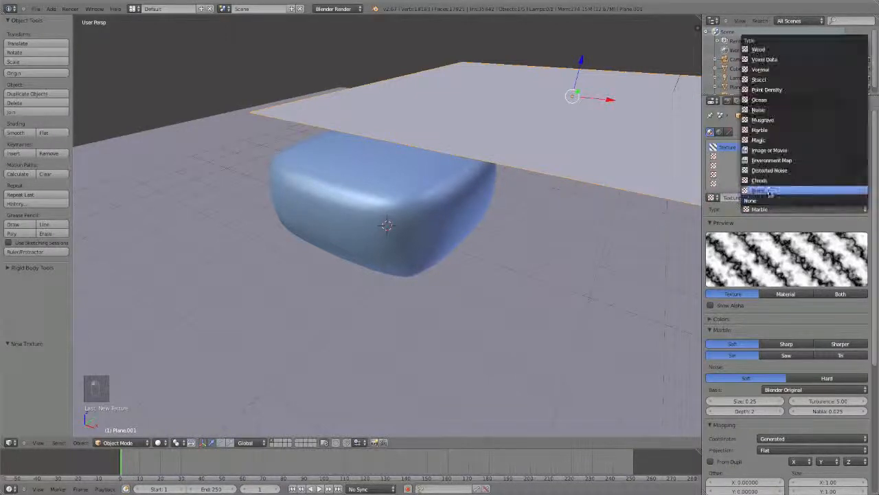
{"action": "left_click", "coordinate": [766, 187]}
{"action": "left_click", "coordinate": [781, 210]}
{"action": "left_click", "coordinate": [769, 198]}
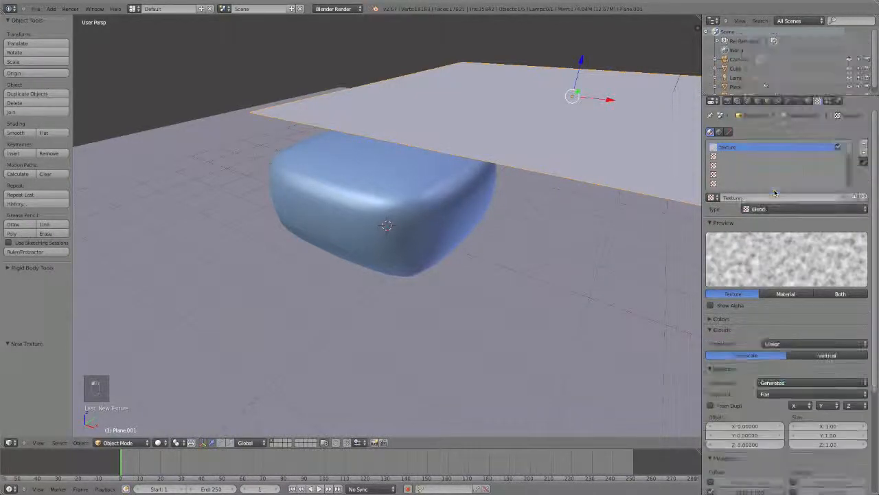
{"action": "left_click", "coordinate": [783, 210]}
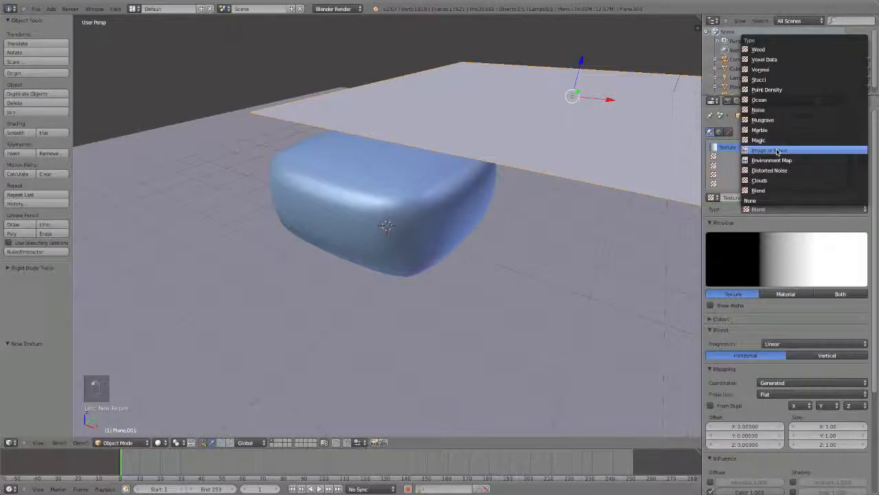
{"action": "left_click", "coordinate": [769, 156]}
{"action": "left_click", "coordinate": [813, 209]}
{"action": "left_click", "coordinate": [797, 146]}
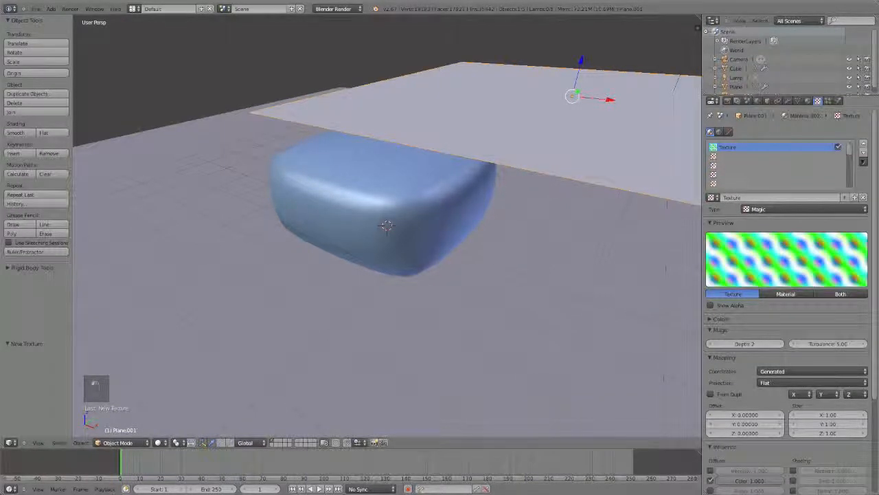
{"action": "left_click", "coordinate": [813, 210]}
{"action": "left_click", "coordinate": [804, 187]}
Try Voronoi Crackle as the Clouds texture's noise basis and set the basis to Cell Noise
{"action": "left_click", "coordinate": [814, 378]}
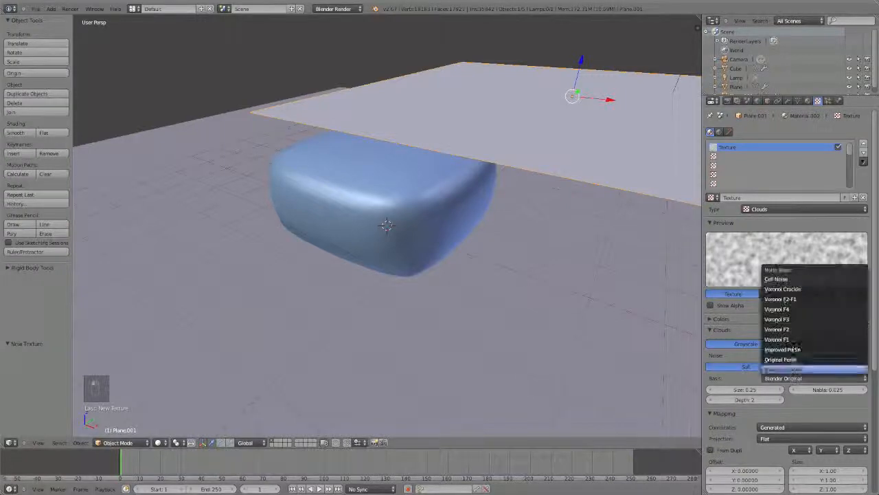
{"action": "left_click", "coordinate": [783, 288]}
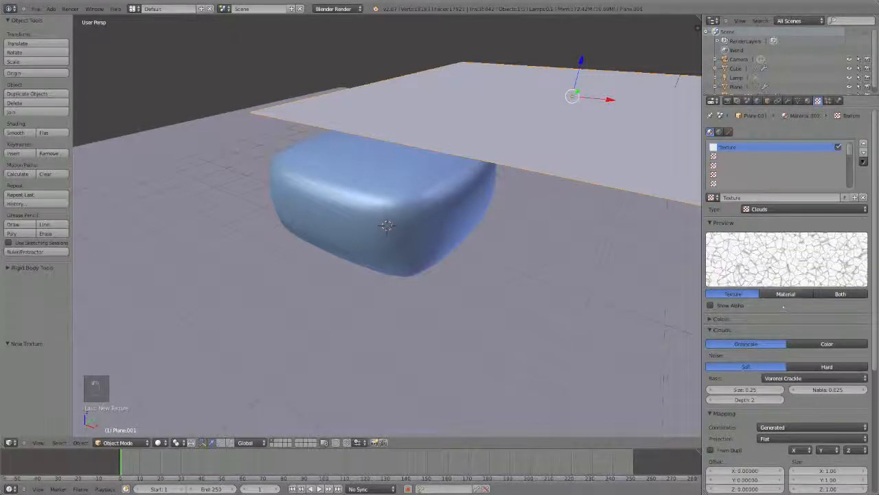
{"action": "left_click", "coordinate": [797, 379]}
{"action": "left_click", "coordinate": [779, 279]}
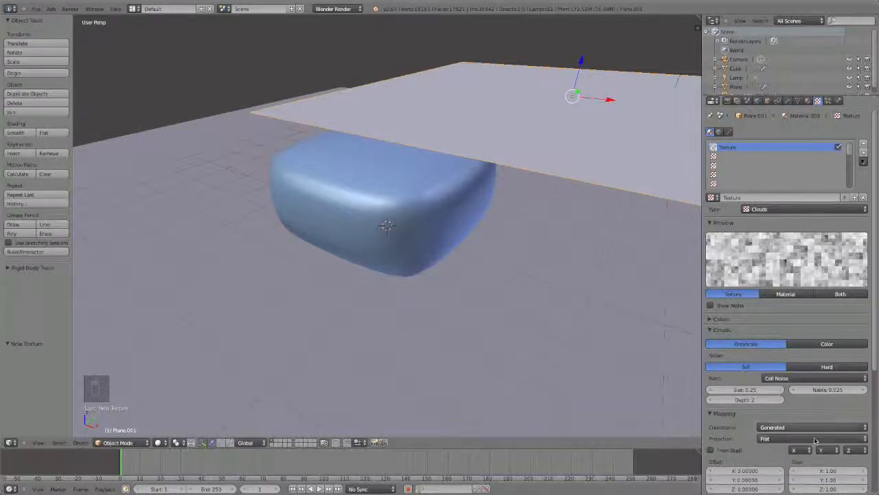
Show the texture preview on the material and change the texture's influence color from magenta to light blue
{"action": "scroll", "coordinate": [818, 443], "scroll_direction": "down", "scroll_amount": 2}
{"action": "scroll", "coordinate": [816, 443], "scroll_direction": "down", "scroll_amount": 5}
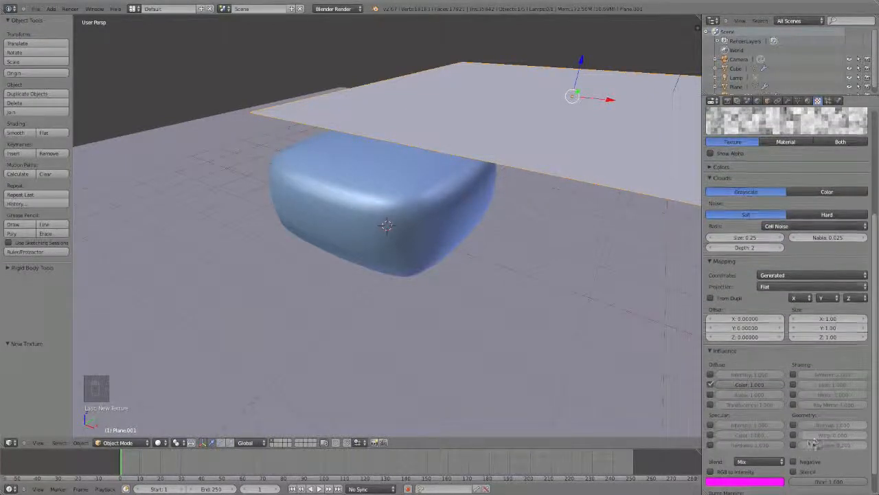
{"action": "scroll", "coordinate": [797, 428], "scroll_direction": "up", "scroll_amount": 2}
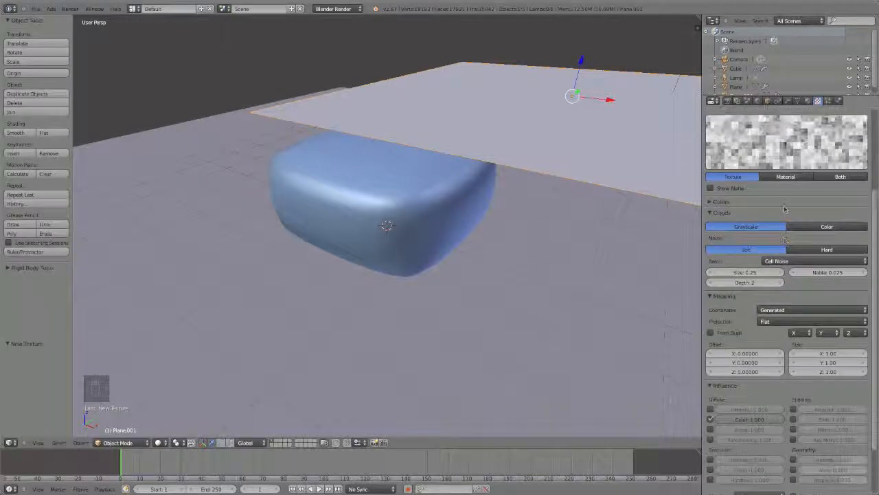
{"action": "left_click", "coordinate": [785, 177]}
{"action": "scroll", "coordinate": [746, 454], "scroll_direction": "down", "scroll_amount": 3}
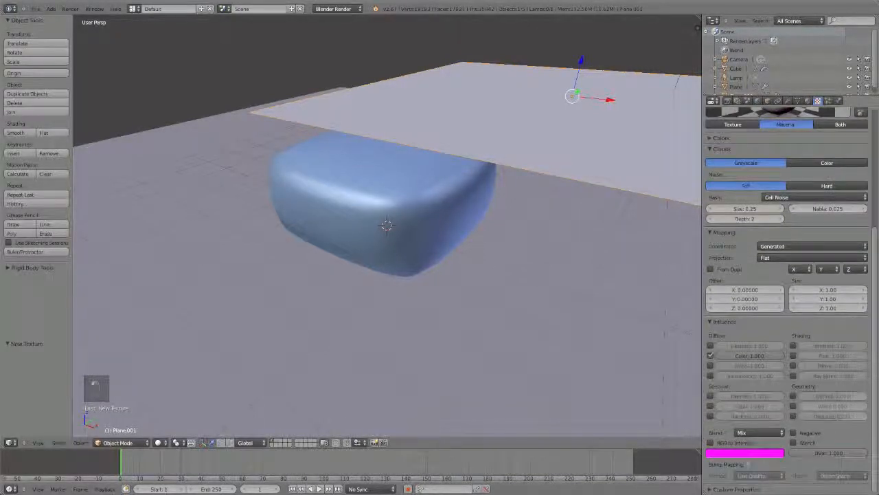
{"action": "left_click", "coordinate": [745, 453]}
{"action": "left_click", "coordinate": [764, 337]}
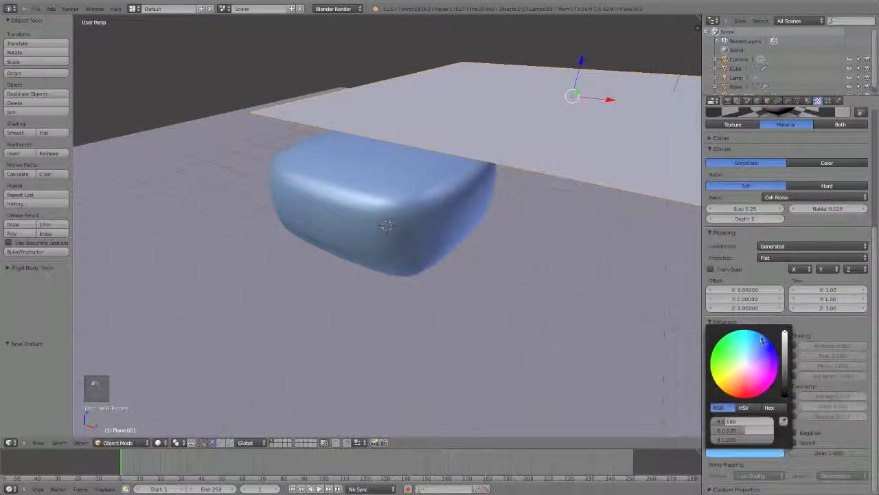
{"action": "scroll", "coordinate": [832, 279], "scroll_direction": "up", "scroll_amount": 3}
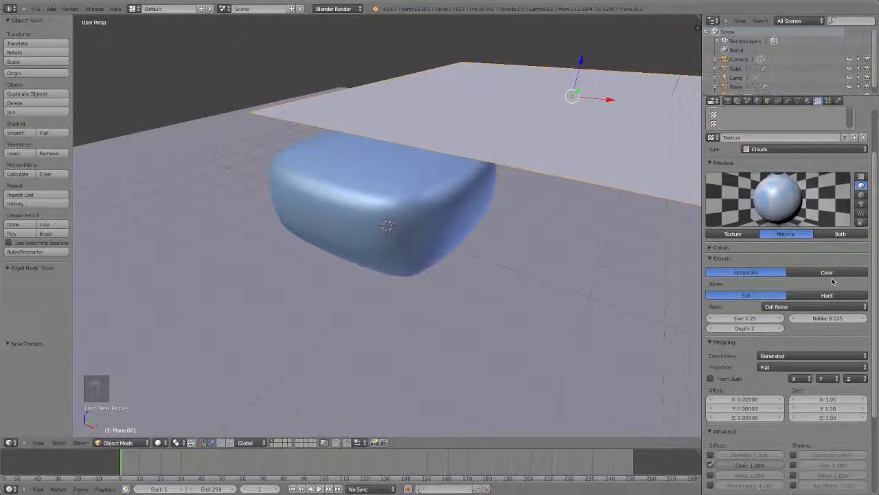
{"action": "scroll", "coordinate": [832, 279], "scroll_direction": "down", "scroll_amount": 3}
{"action": "scroll", "coordinate": [836, 281], "scroll_direction": "up", "scroll_amount": 3}
{"action": "scroll", "coordinate": [836, 282], "scroll_direction": "down", "scroll_amount": 3}
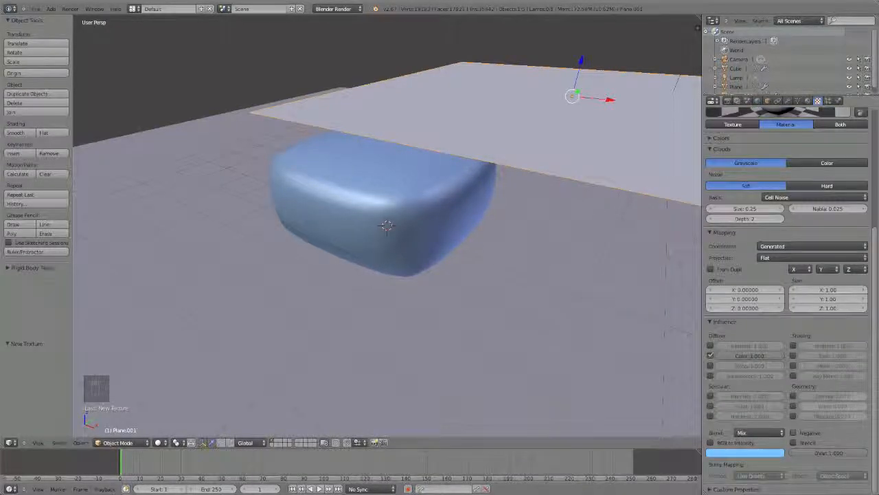
{"action": "scroll", "coordinate": [819, 300], "scroll_direction": "up", "scroll_amount": 5}
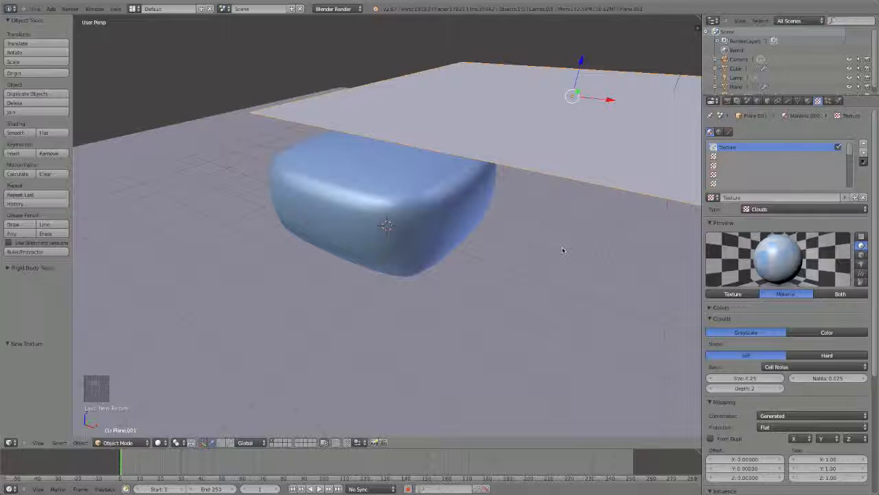
Play the simulation until the cloth drapes over the rounded box, stop it, and render the image at frame 27
{"action": "key", "text": "alt+a"}
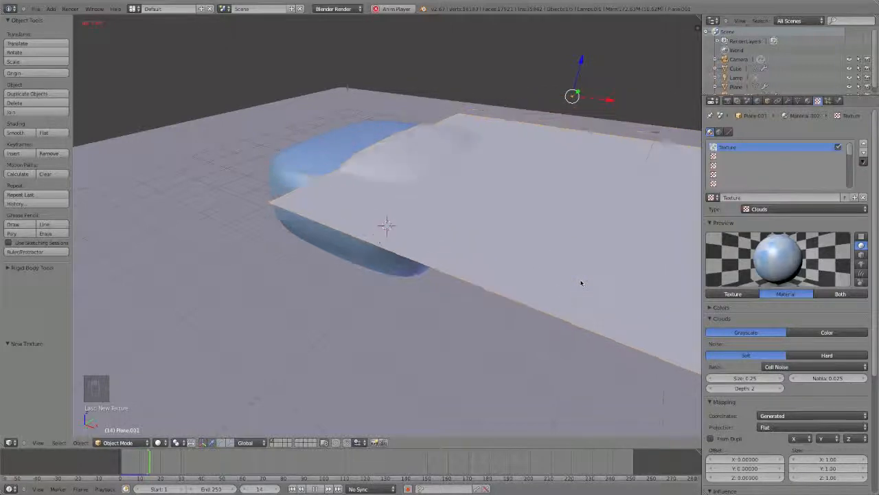
{"action": "left_click", "coordinate": [318, 488]}
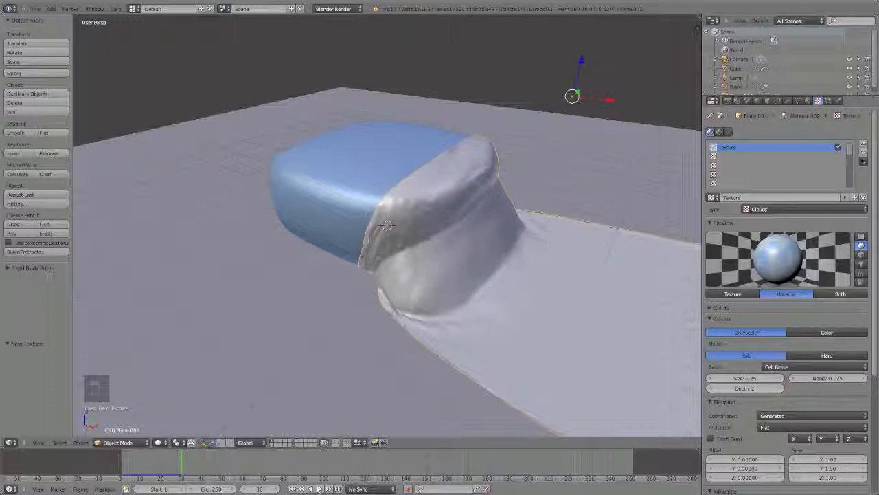
{"action": "left_click", "coordinate": [177, 467]}
{"action": "mouse_move", "coordinate": [177, 467]}
{"action": "left_mouse_down"}
{"action": "mouse_move", "coordinate": [149, 468]}
{"action": "mouse_move", "coordinate": [175, 473]}
{"action": "left_mouse_up"}
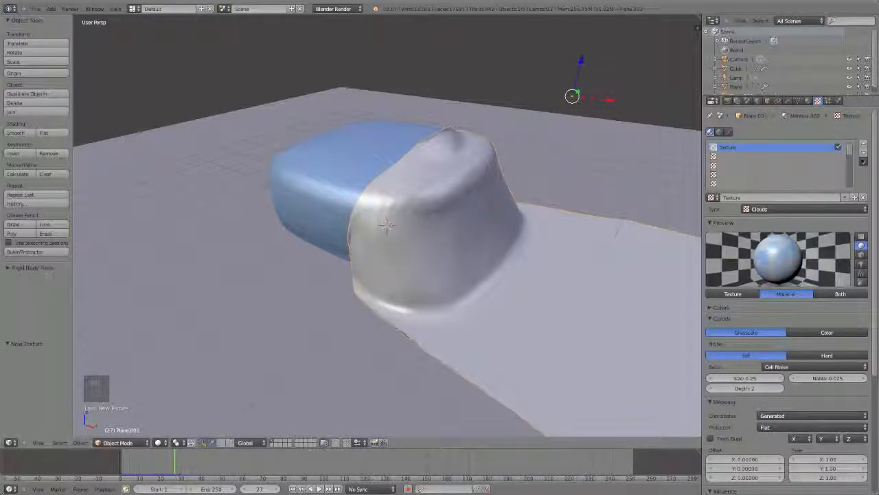
{"action": "left_click", "coordinate": [70, 8]}
{"action": "left_click", "coordinate": [76, 18]}
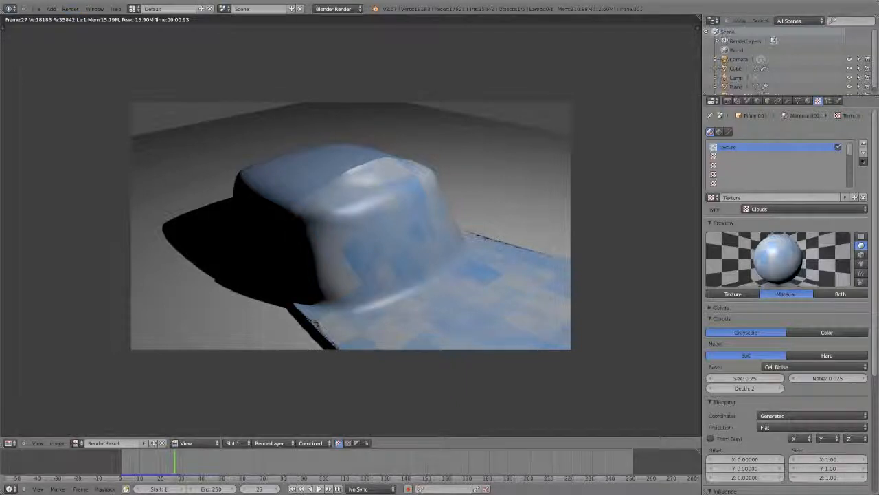
{"action": "left_click", "coordinate": [837, 100]}
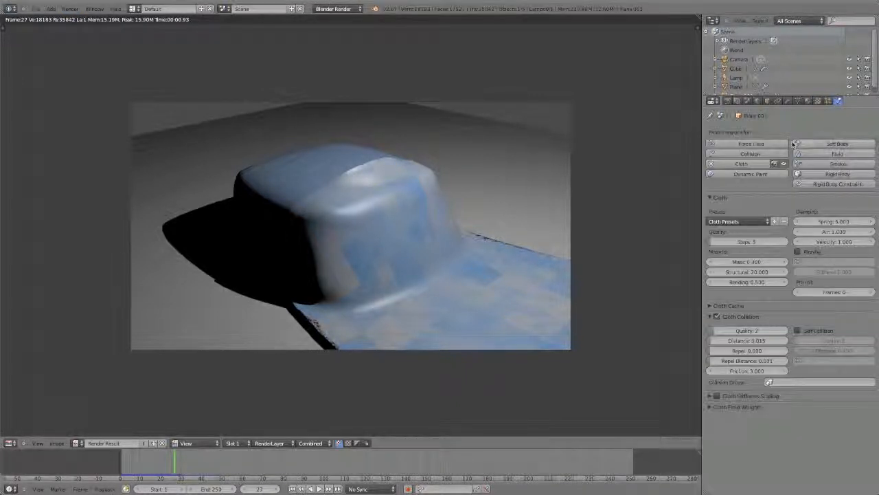
{"action": "left_click", "coordinate": [829, 101]}
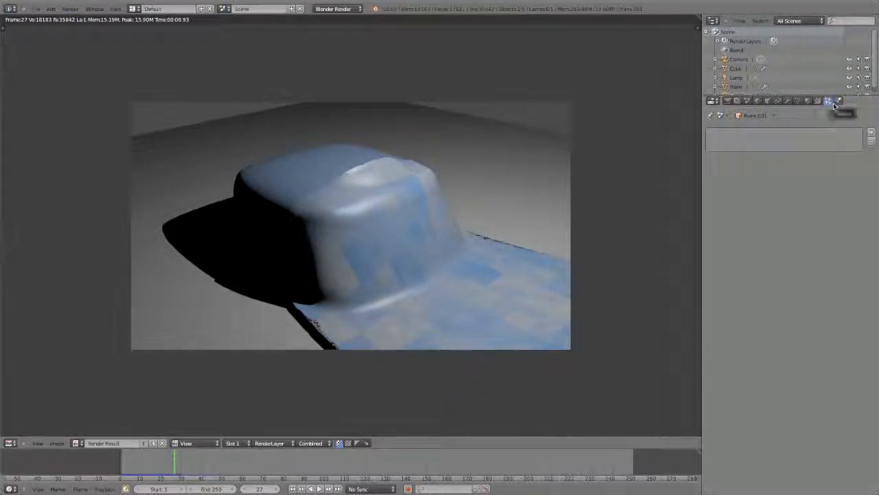